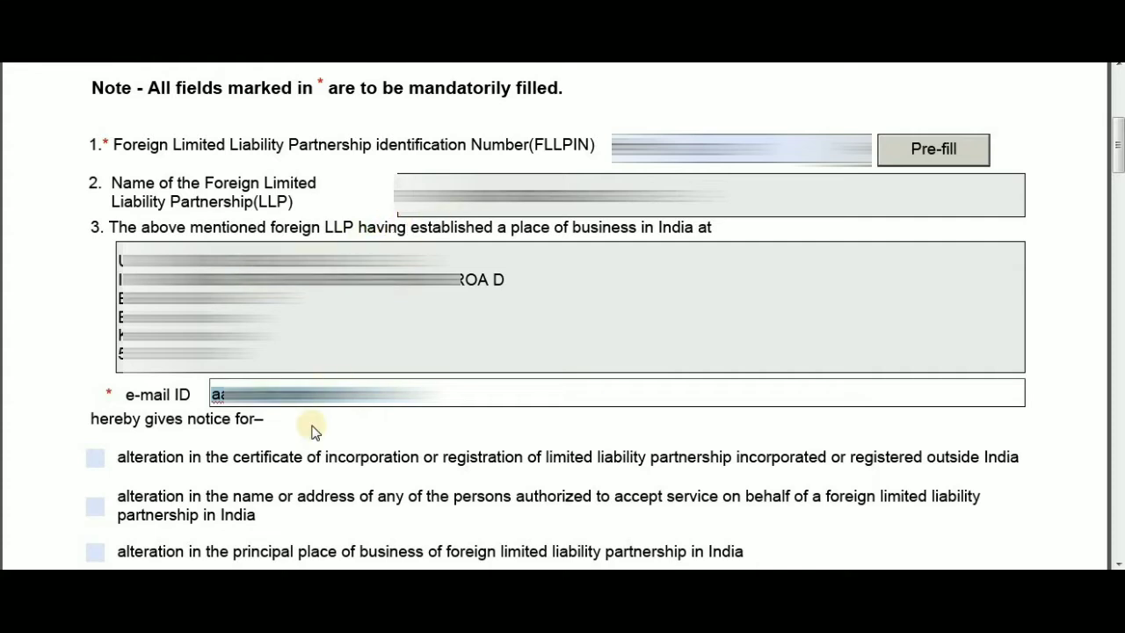
# - Tick the 'alteration in the name or address of persons authorized to accept service' checkbox, then scroll down to section (B)
pyautogui.scroll(-2, 264, 457)
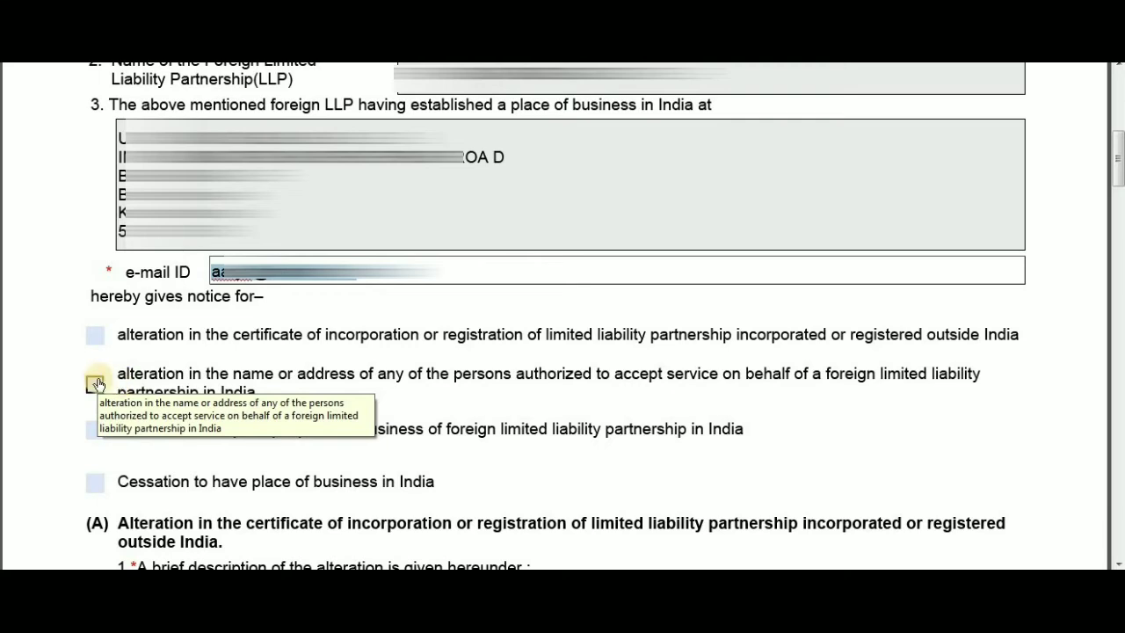
pyautogui.click(94, 383)
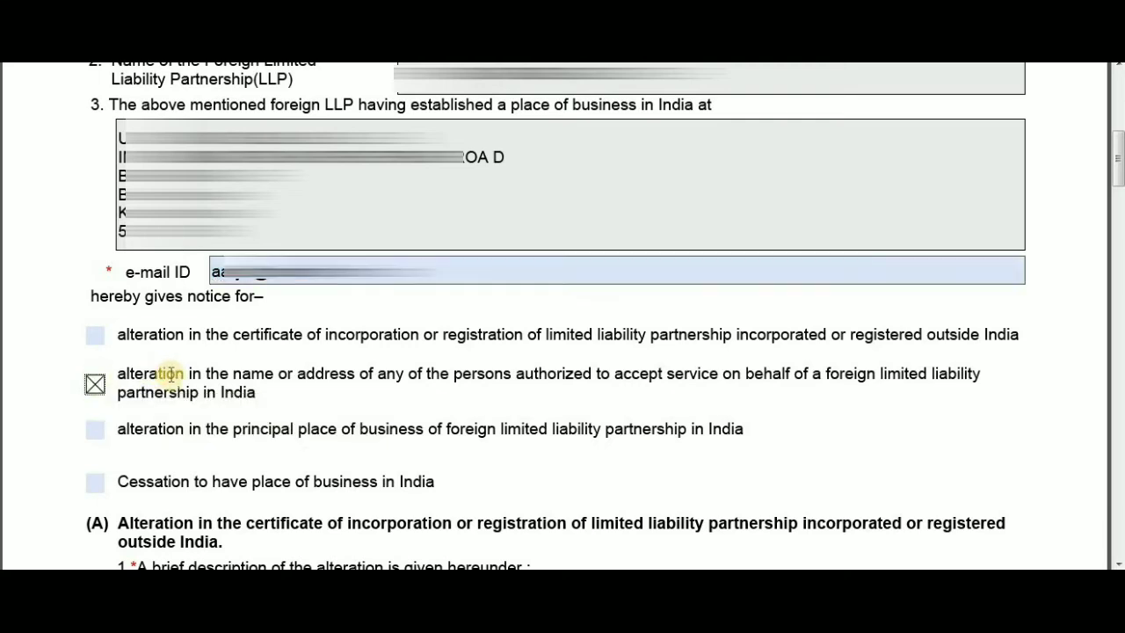
pyautogui.scroll(-1, 172, 378)
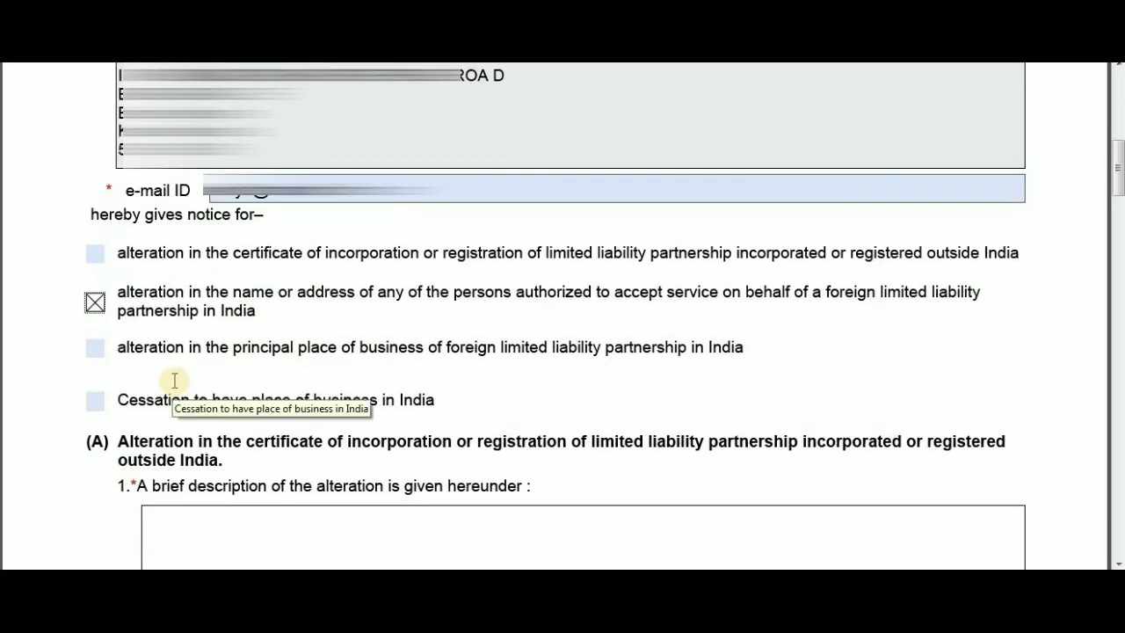
pyautogui.scroll(-1, 175, 380)
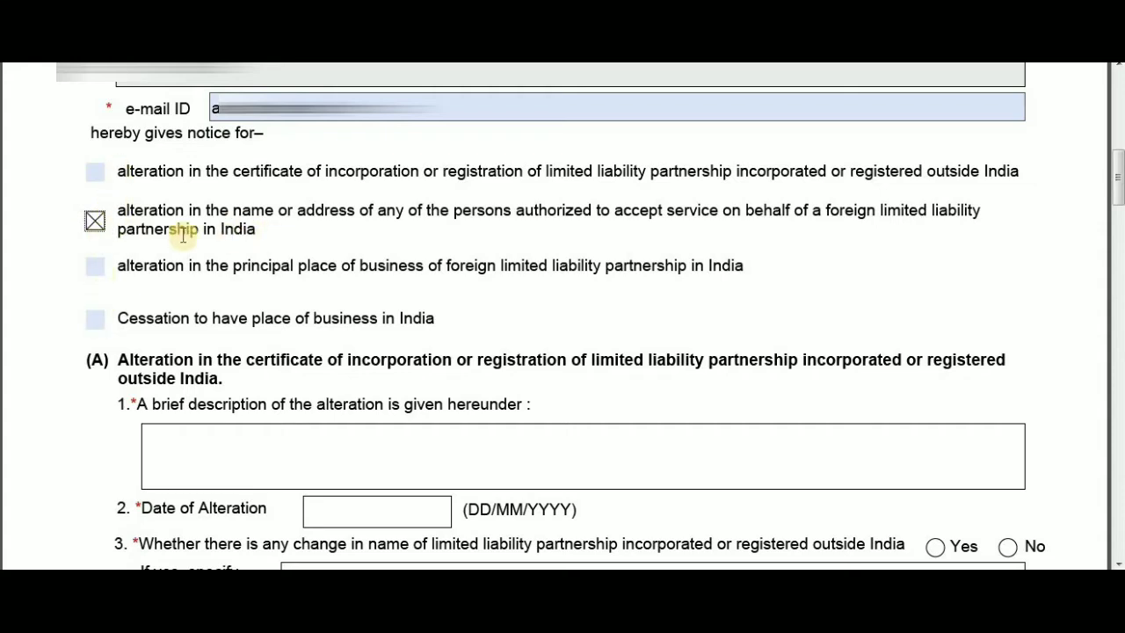
pyautogui.scroll(-1, 154, 464)
pyautogui.scroll(-1, 154, 464)
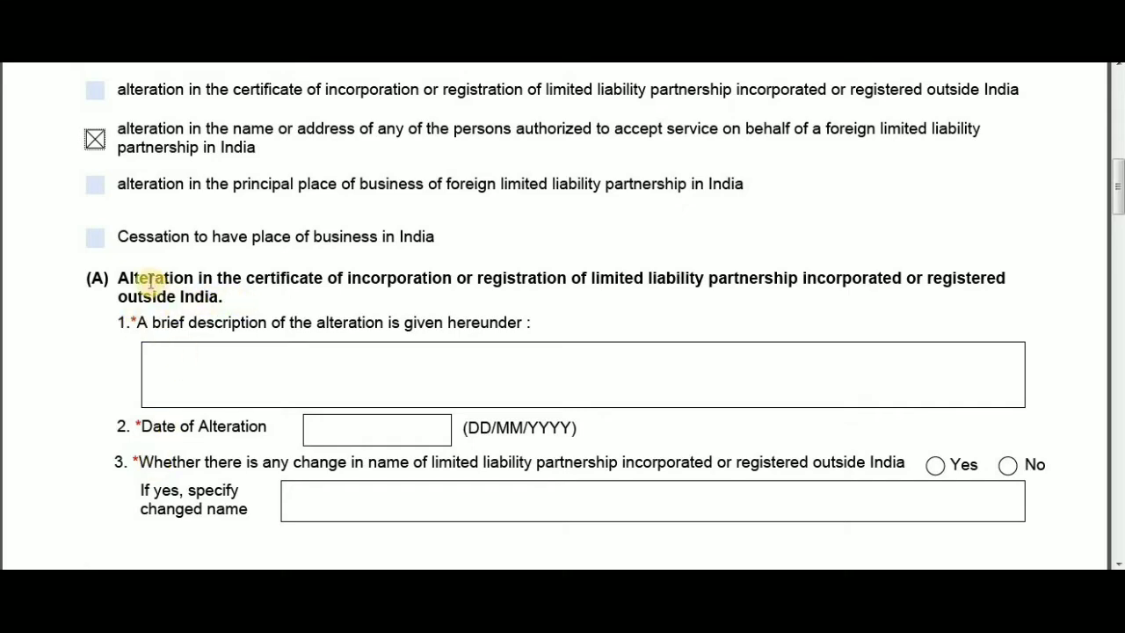
pyautogui.scroll(-9, 297, 486)
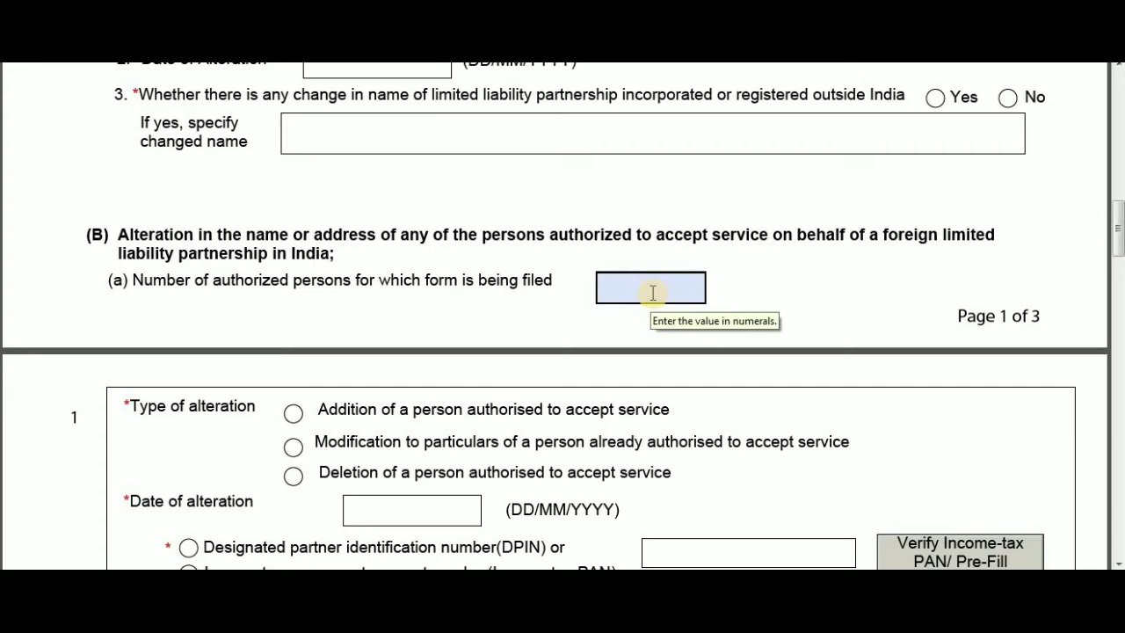
# - Enter 1 authorized person, choose Addition, and pick 01/07/2020 as the alteration date
pyautogui.click(651, 293)
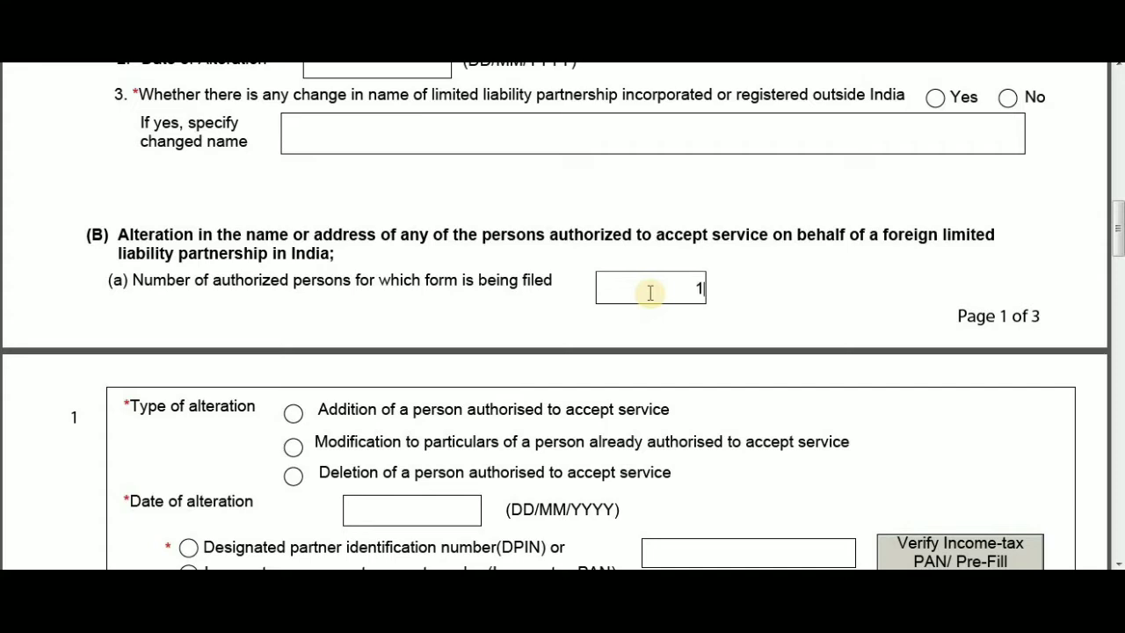
pyautogui.press('Return')
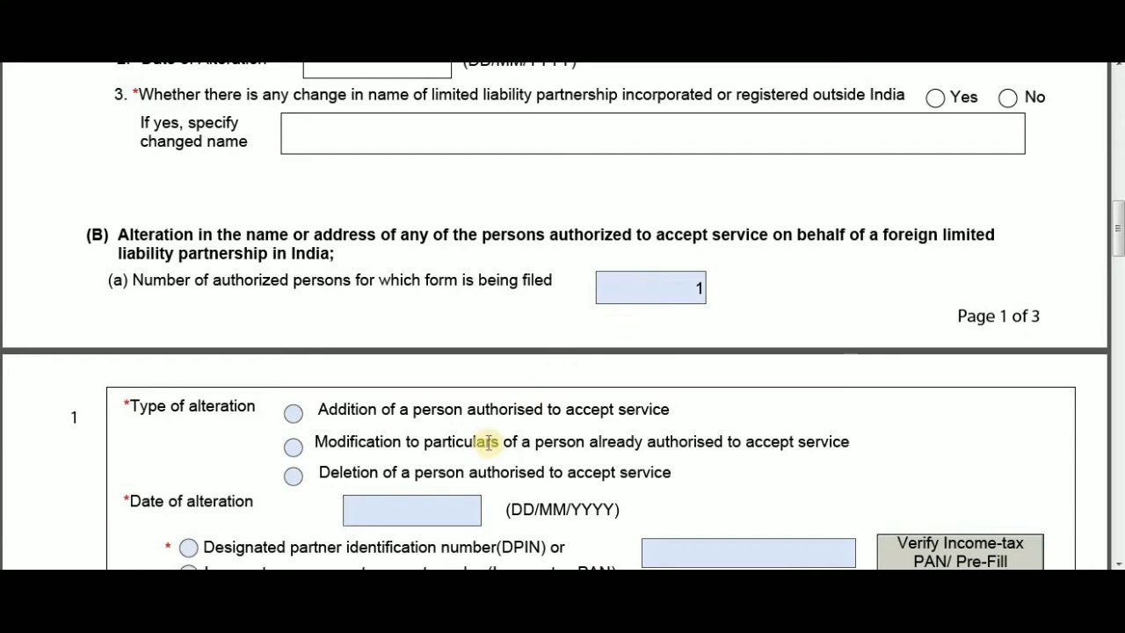
pyautogui.scroll(-4, 490, 442)
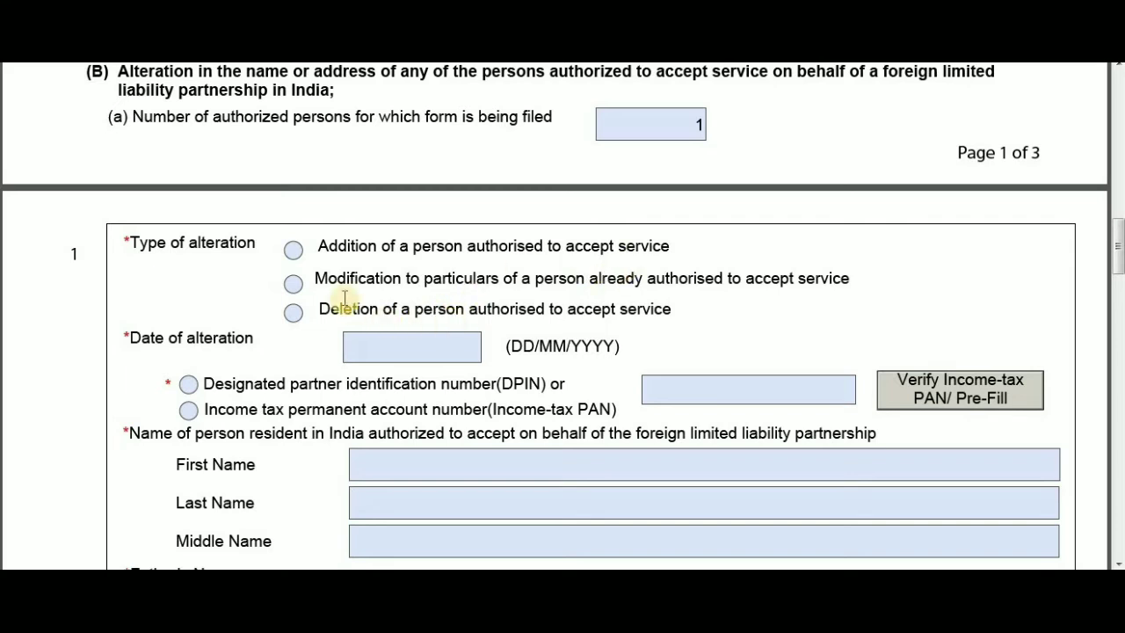
pyautogui.click(292, 251)
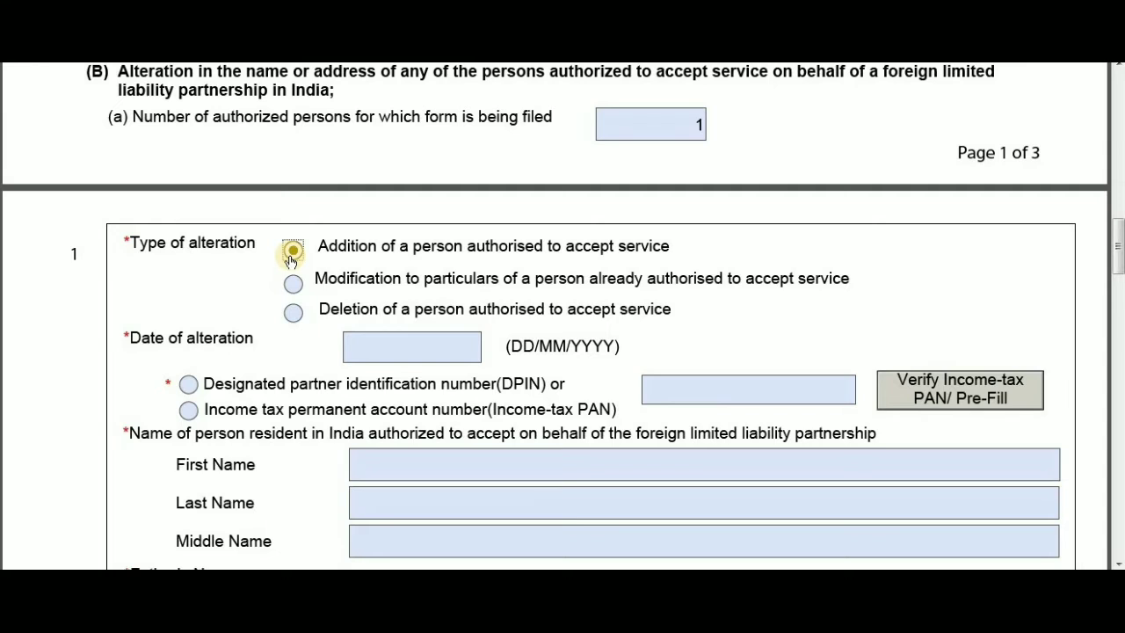
pyautogui.click(381, 341)
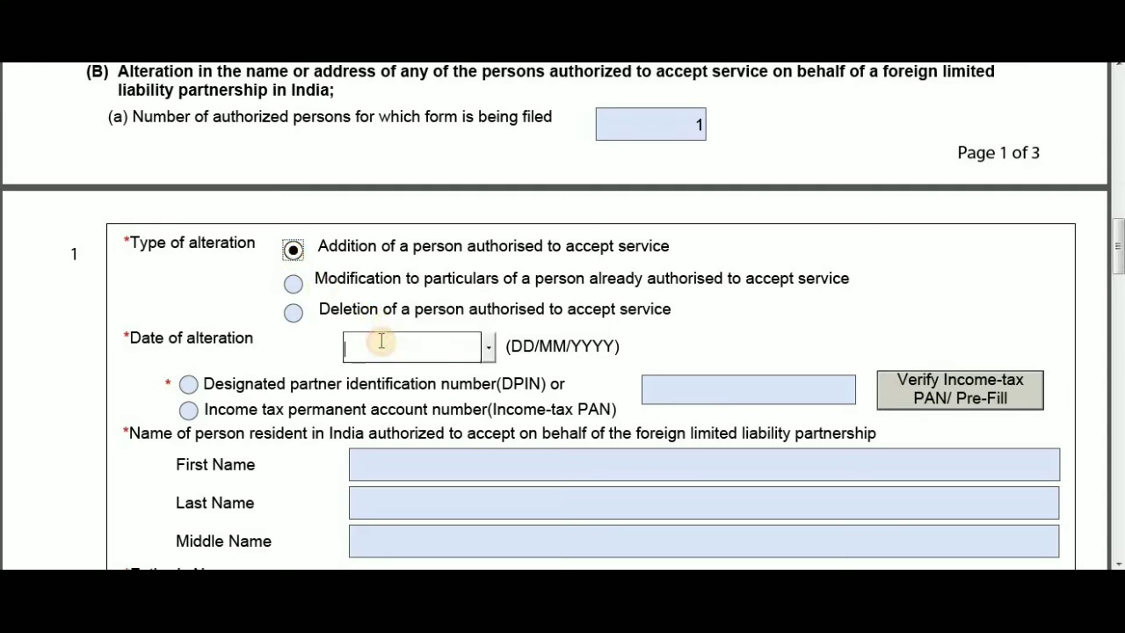
pyautogui.click(487, 354)
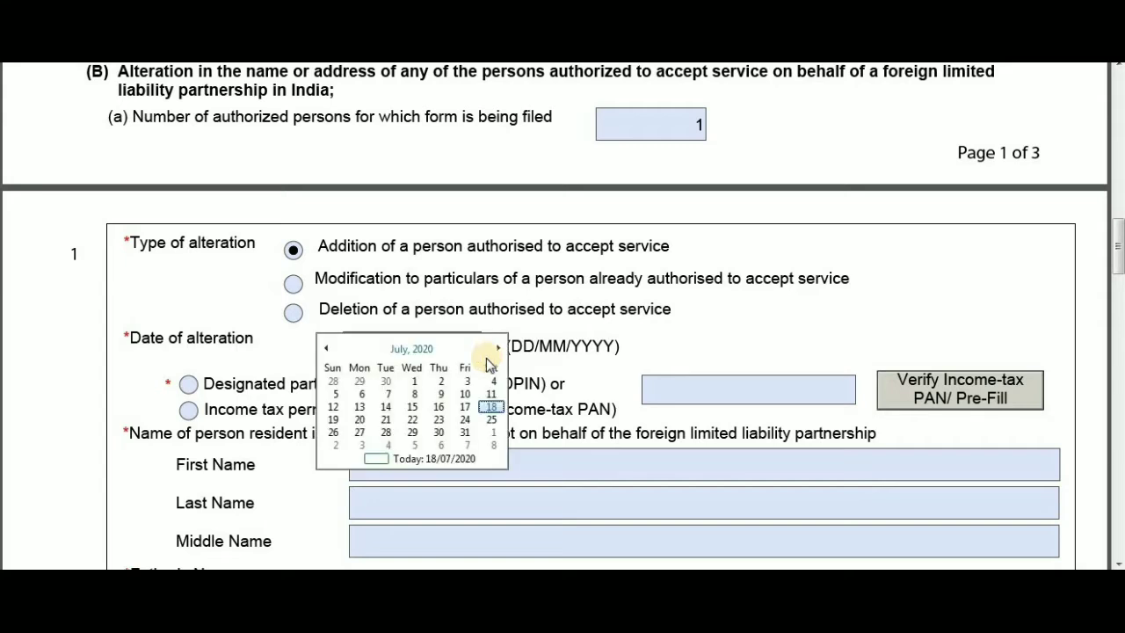
pyautogui.click(414, 381)
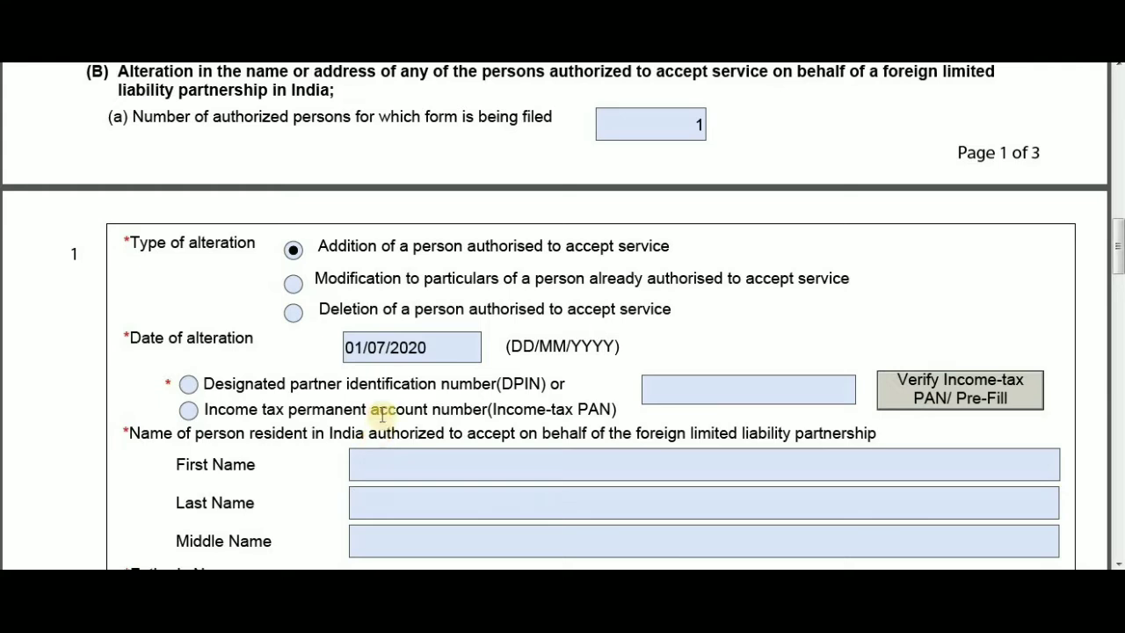
# - Choose Income-tax PAN as the identifier and enter the person's PAN number
pyautogui.click(189, 410)
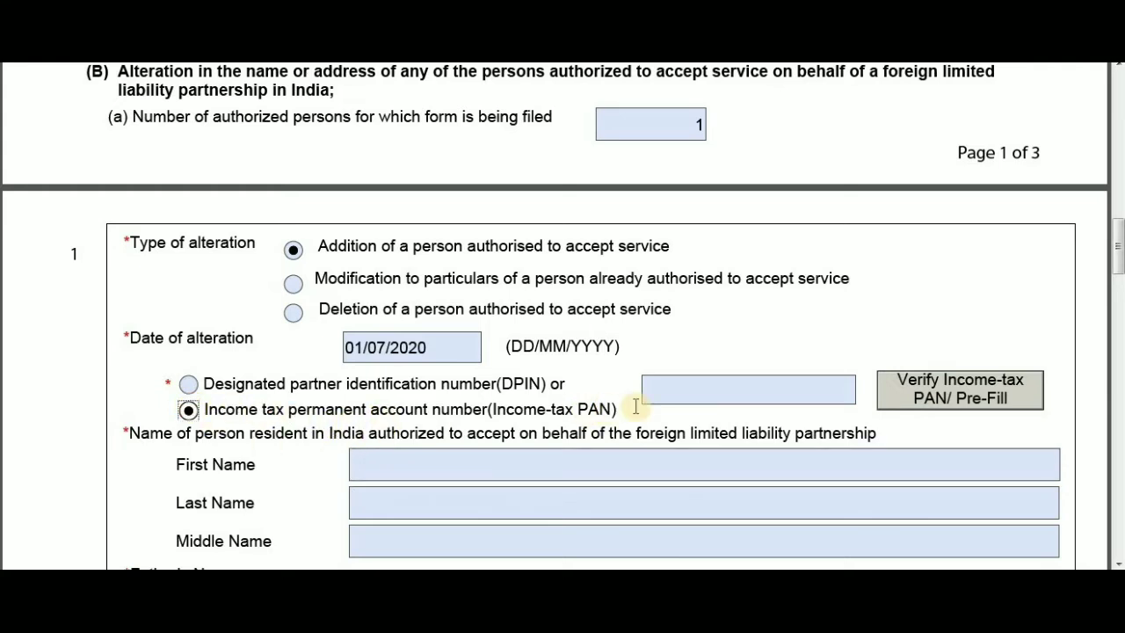
pyautogui.click(697, 389)
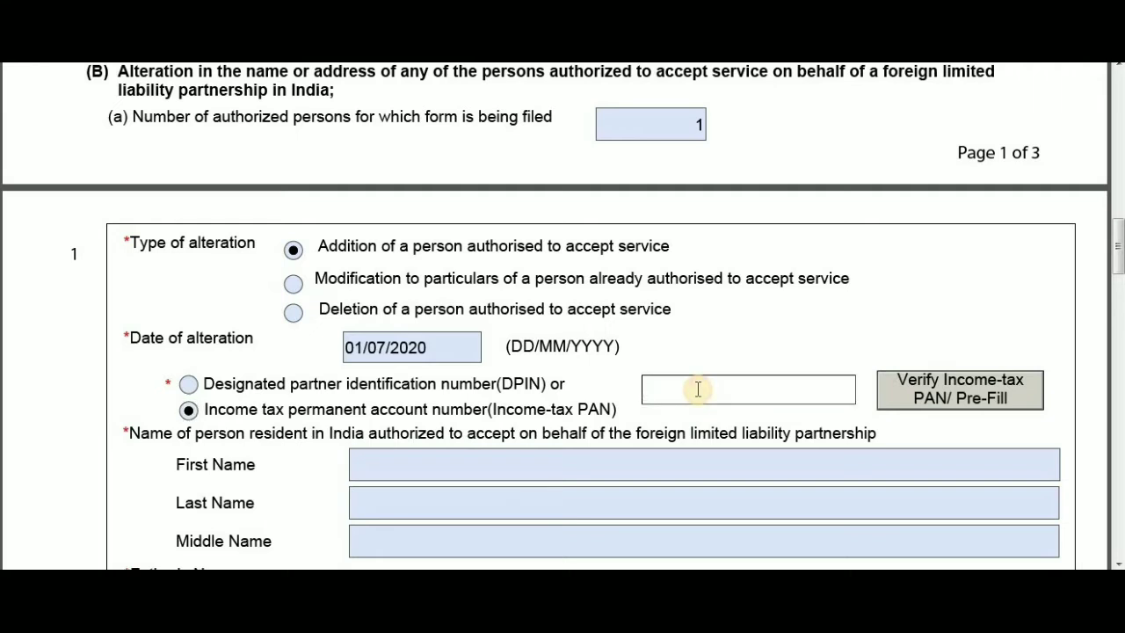
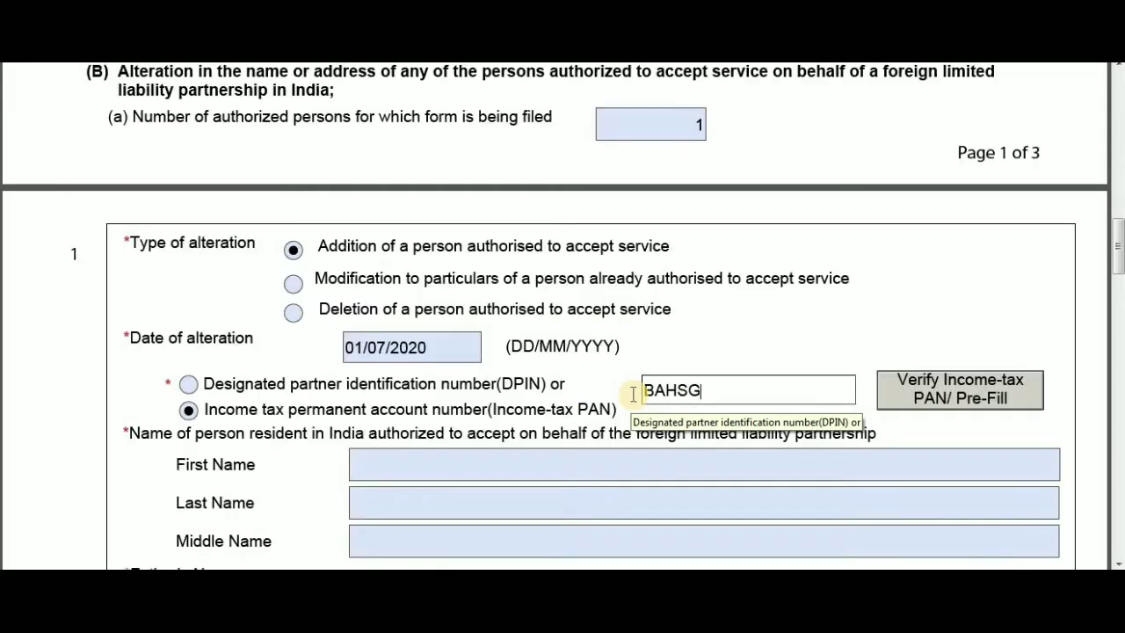
pyautogui.scroll(-2, 631, 490)
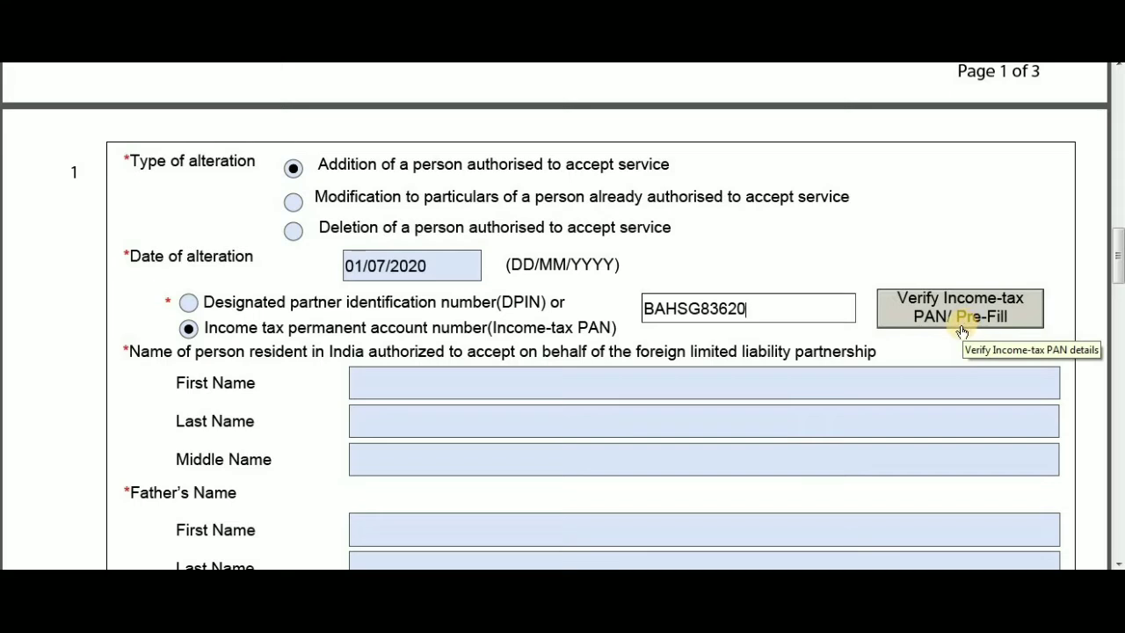
pyautogui.scroll(-3, 489, 475)
pyautogui.click(376, 265)
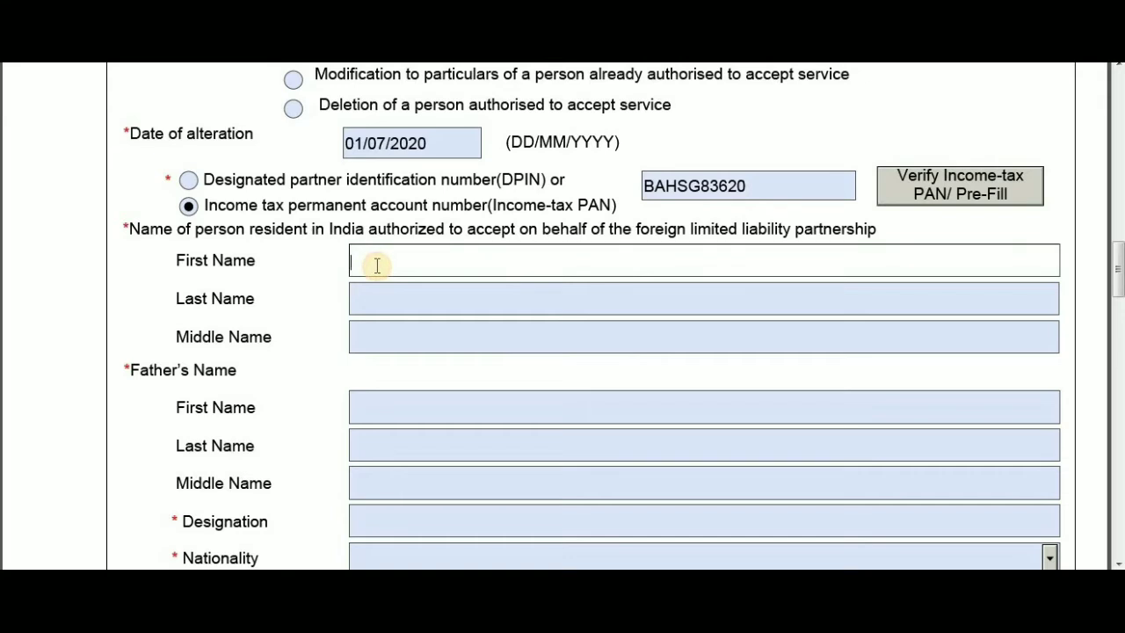
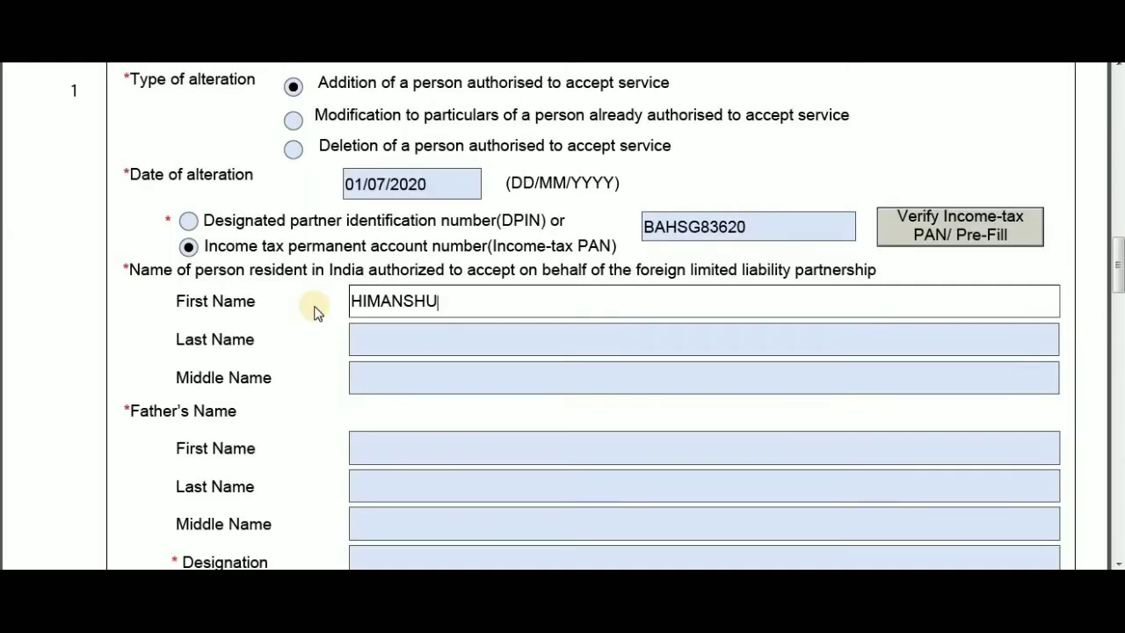
# - Type the representative's first and last name, then the father's first and last name
pyautogui.click(384, 341)
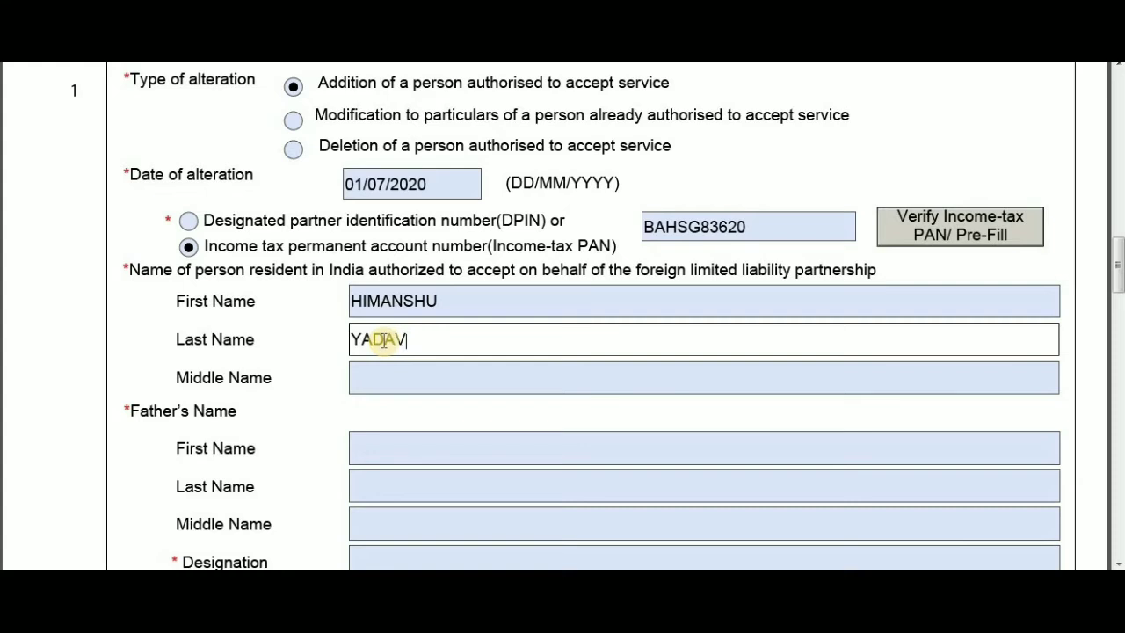
pyautogui.scroll(-1, 352, 395)
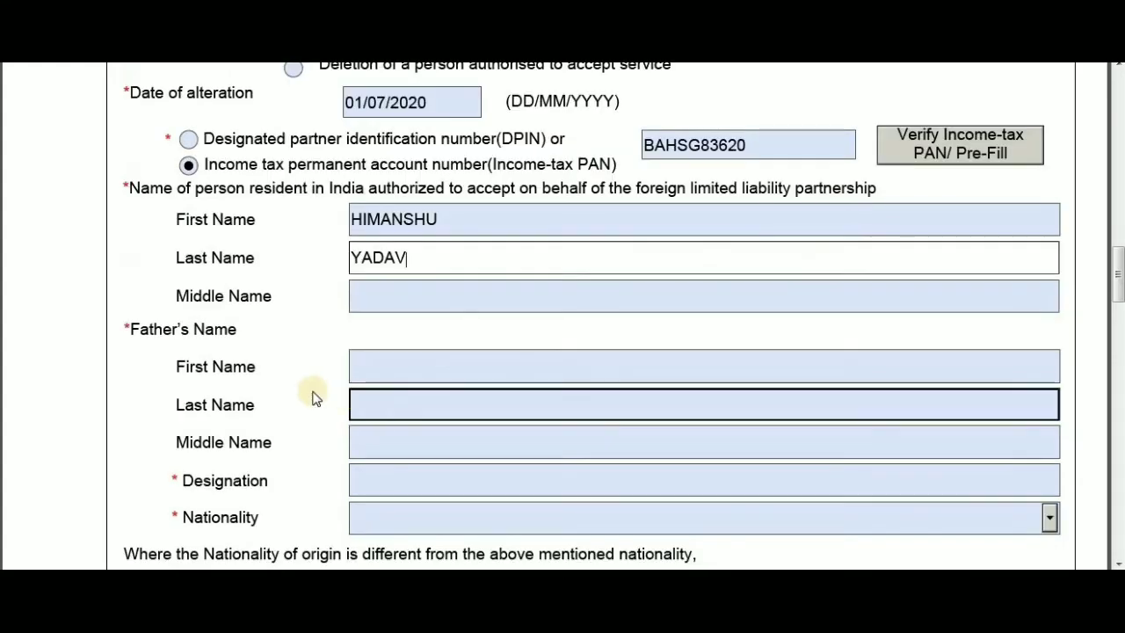
pyautogui.click(379, 365)
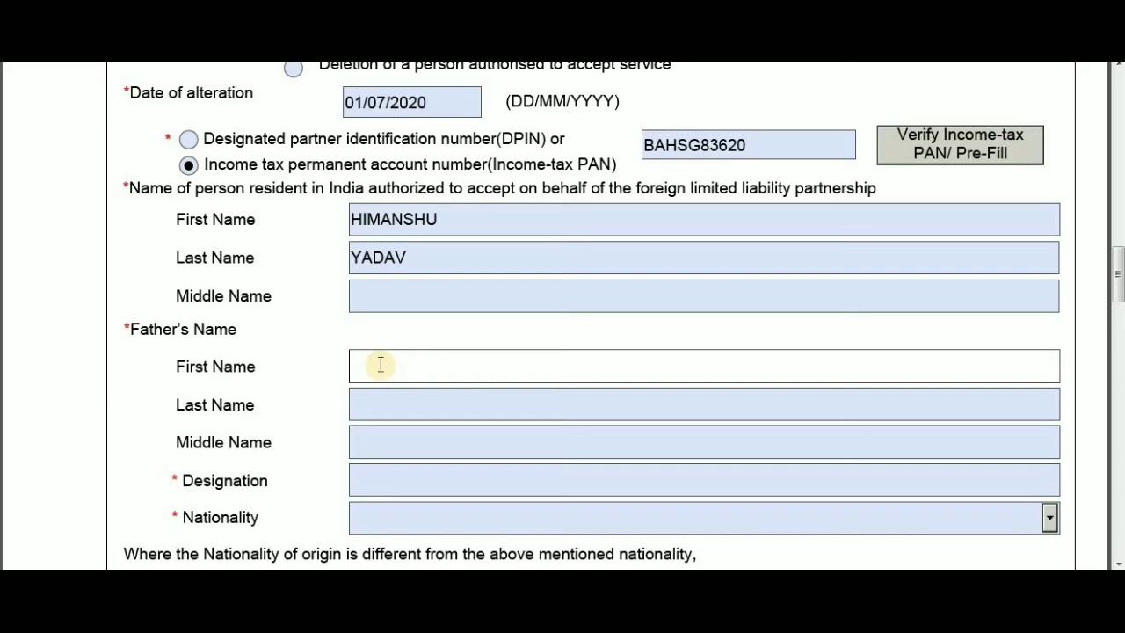
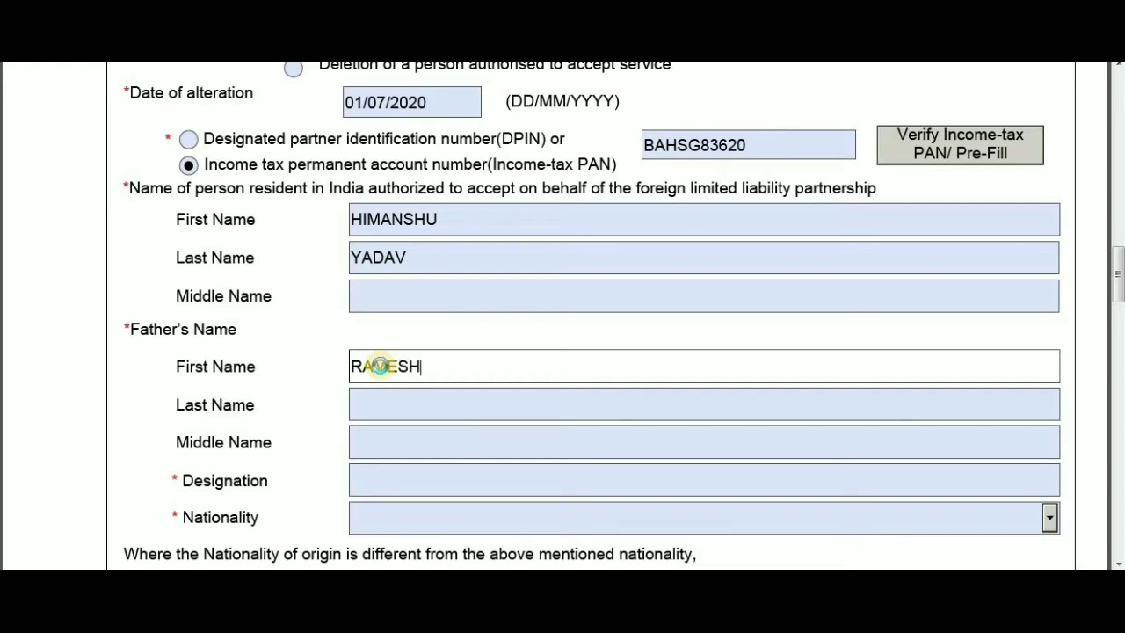
pyautogui.click(398, 406)
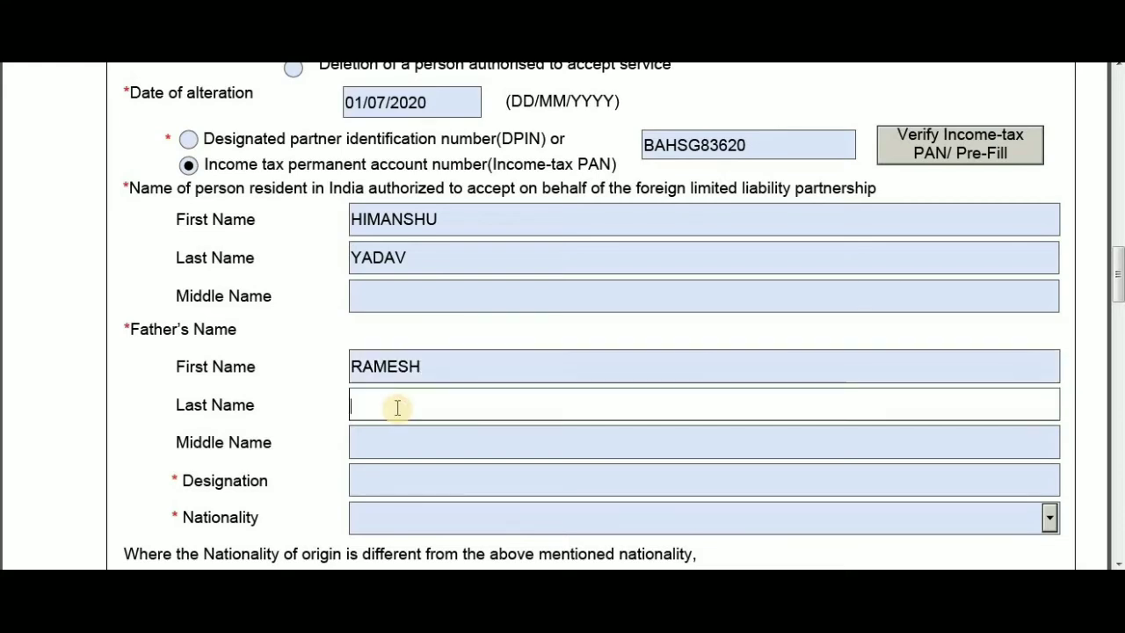
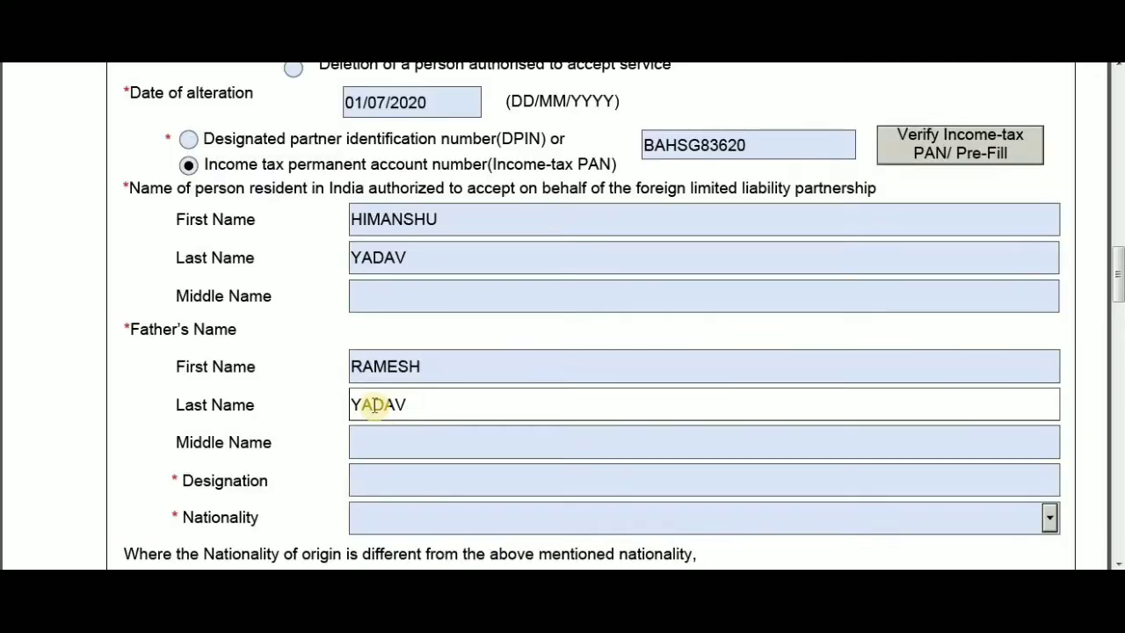
pyautogui.scroll(-1, 385, 413)
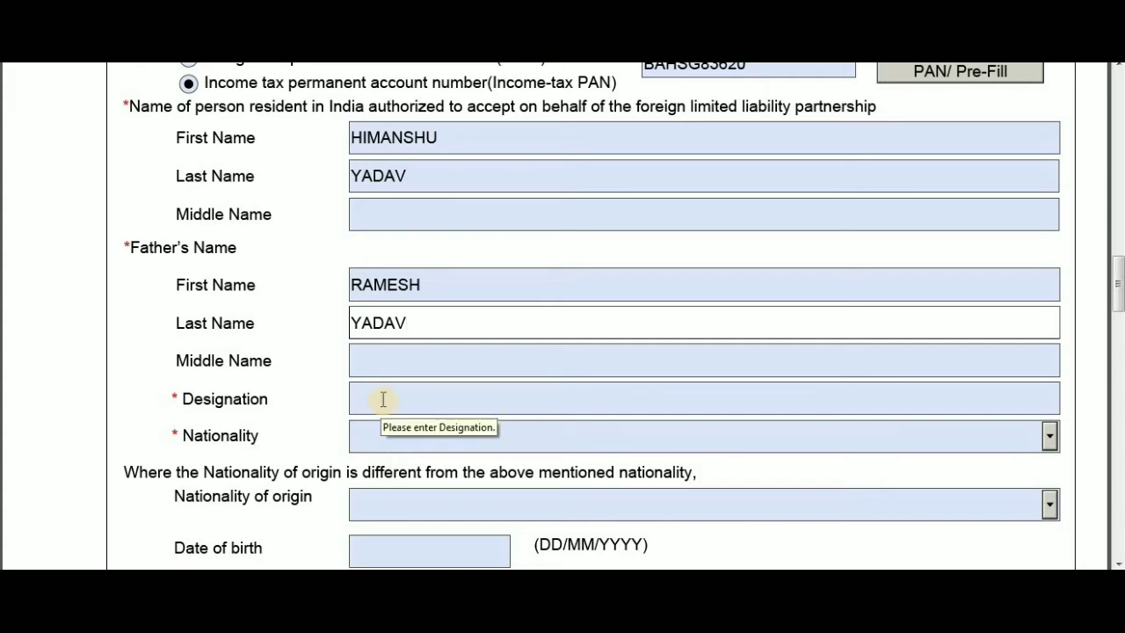
# - Enter TRADING MANAGER as the designation and try typing INDIA into Nationality
pyautogui.click(402, 399)
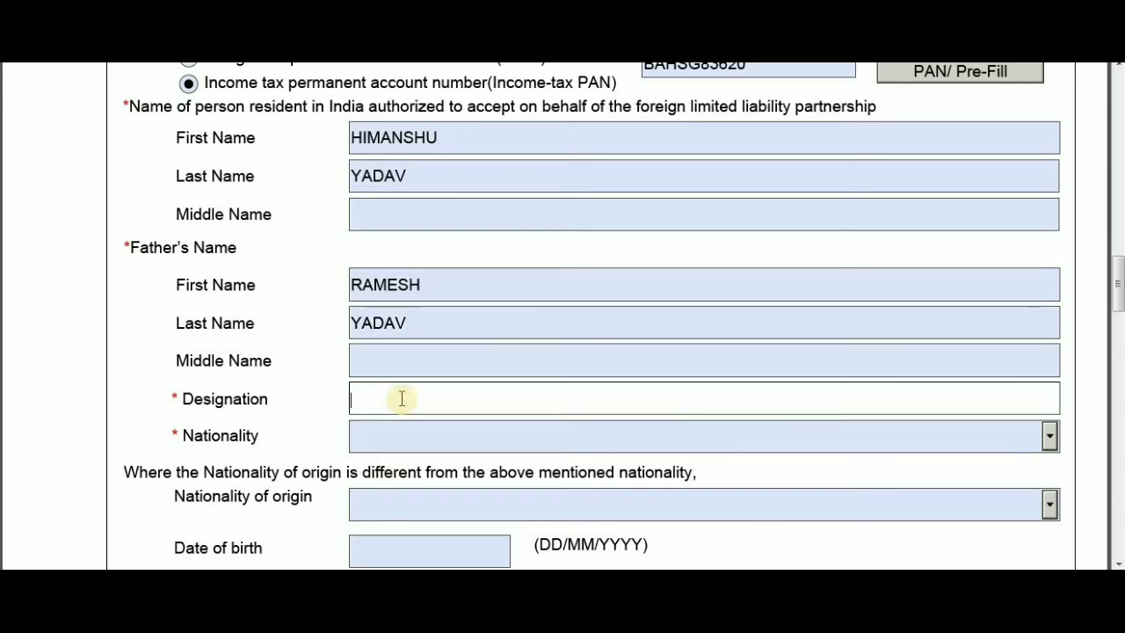
pyautogui.write('TRADING MANAGER')
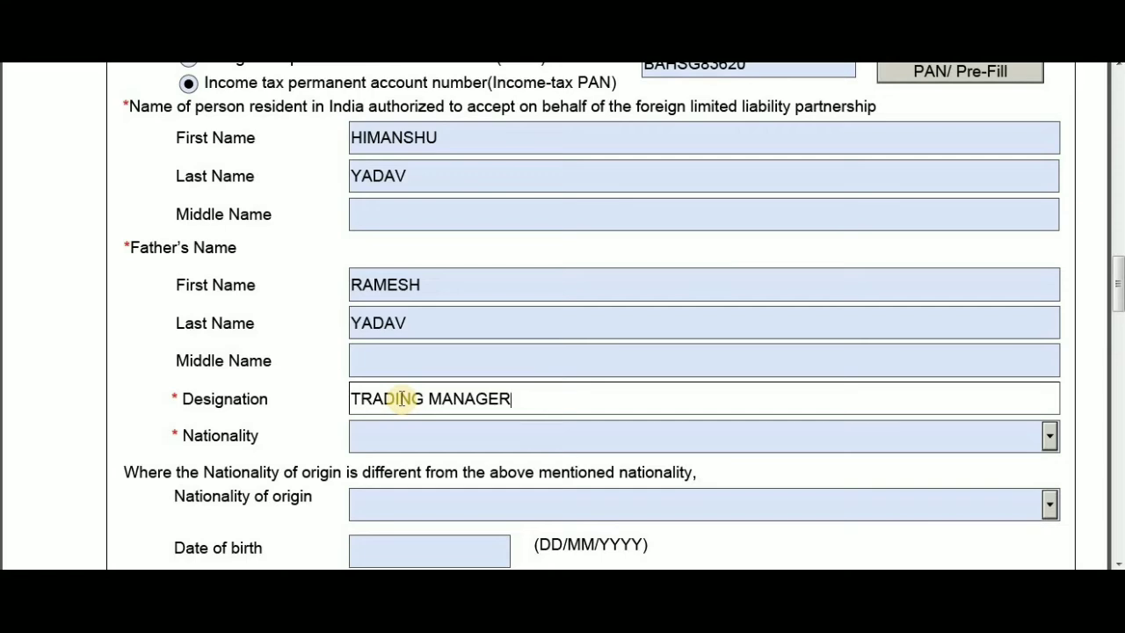
pyautogui.click(431, 442)
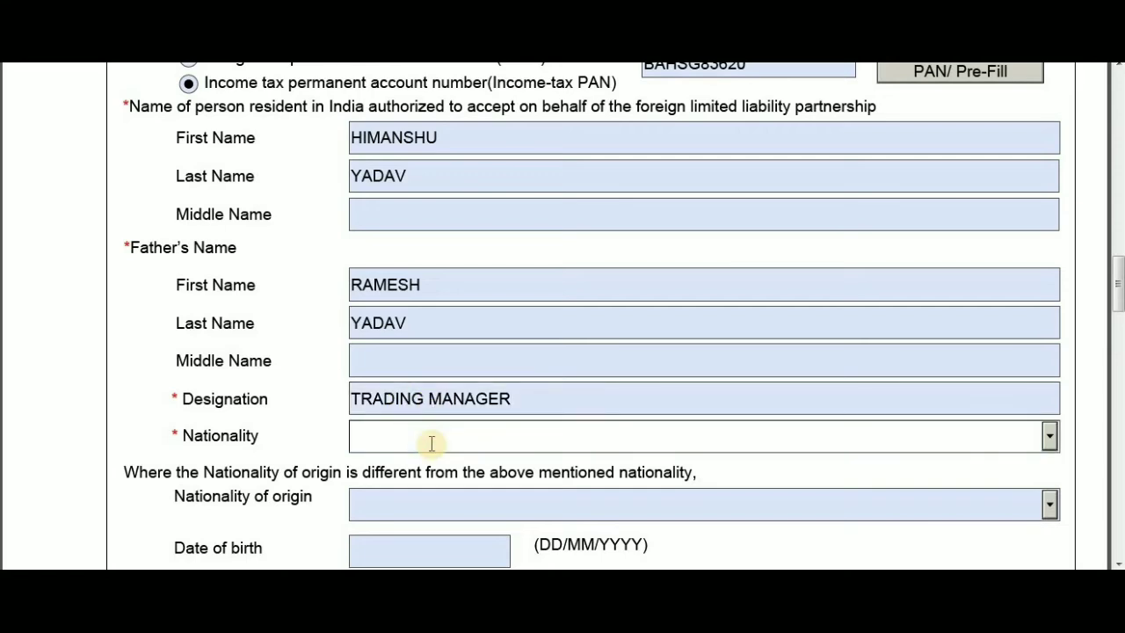
pyautogui.press('i')
pyautogui.press('n')
pyautogui.press('d')
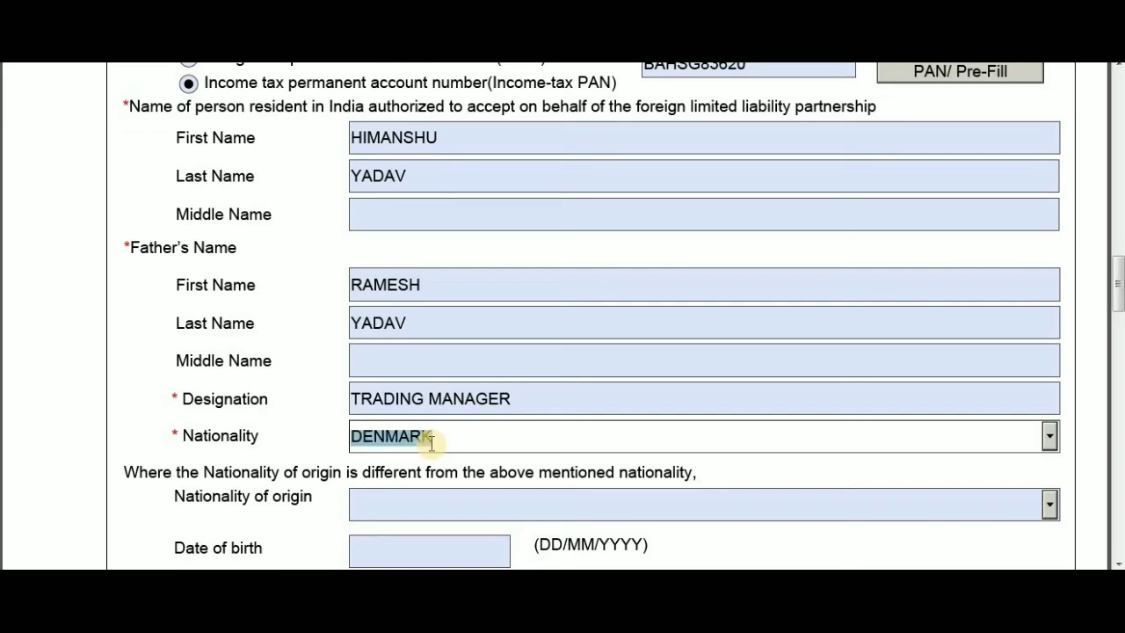
pyautogui.press('i')
pyautogui.press('a')
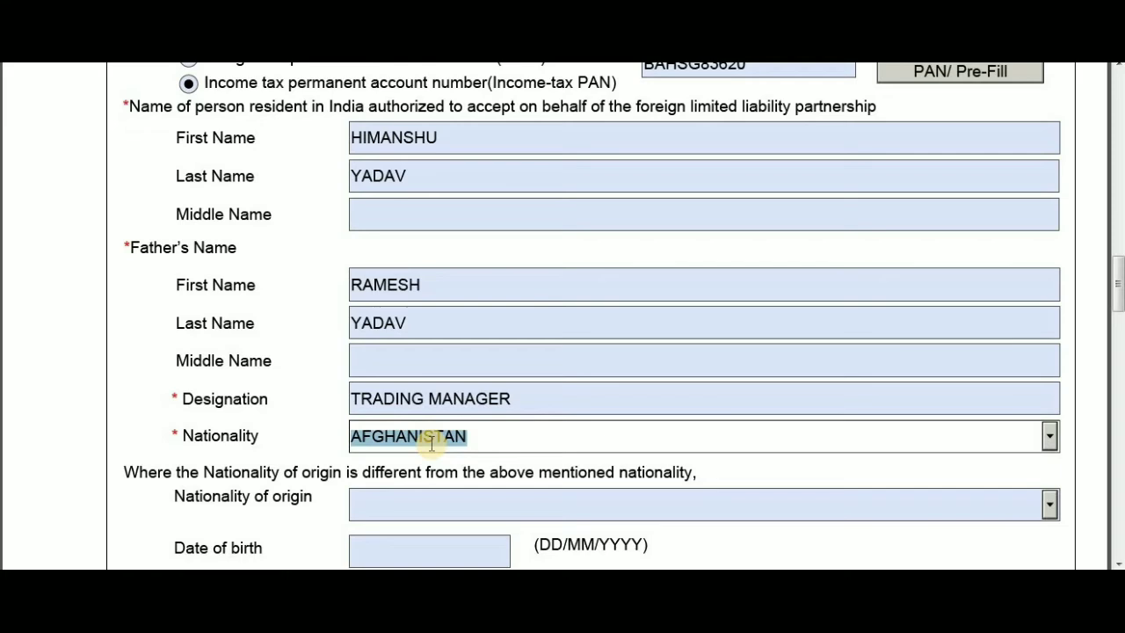
pyautogui.press('n')
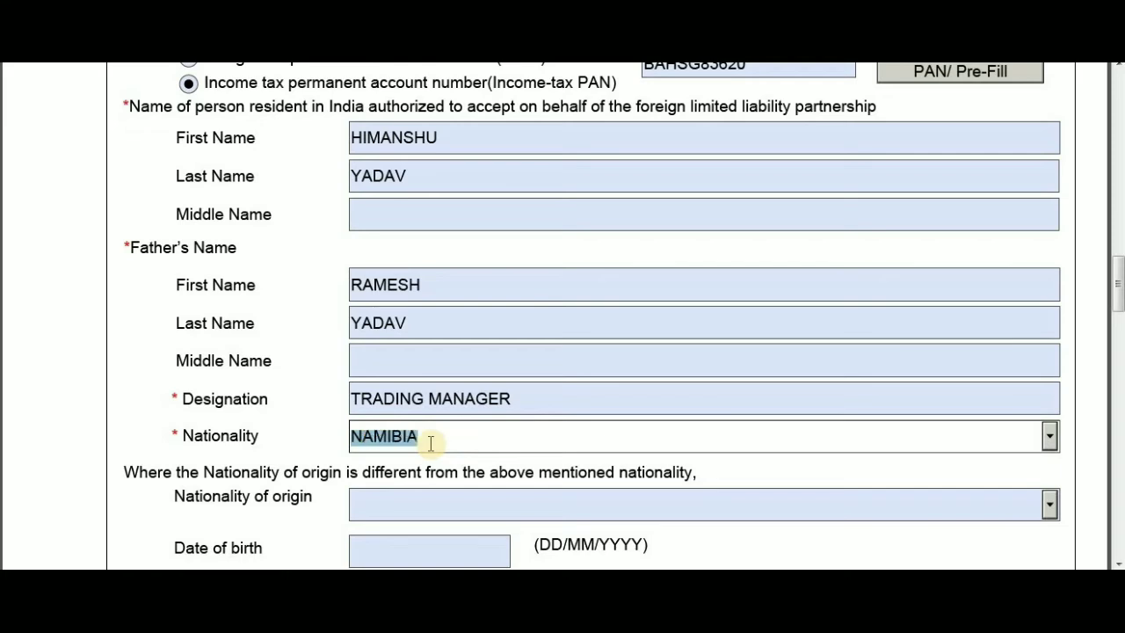
# - Choose INDIA from the Nationality dropdown list
pyautogui.click(1048, 437)
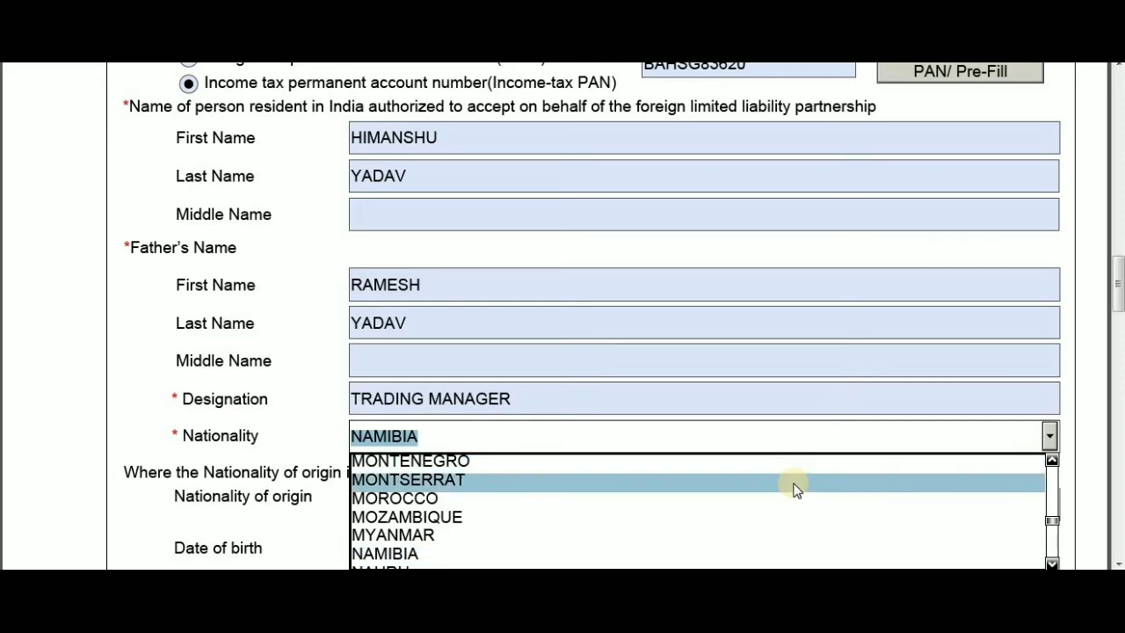
pyautogui.press('i')
pyautogui.click(541, 481)
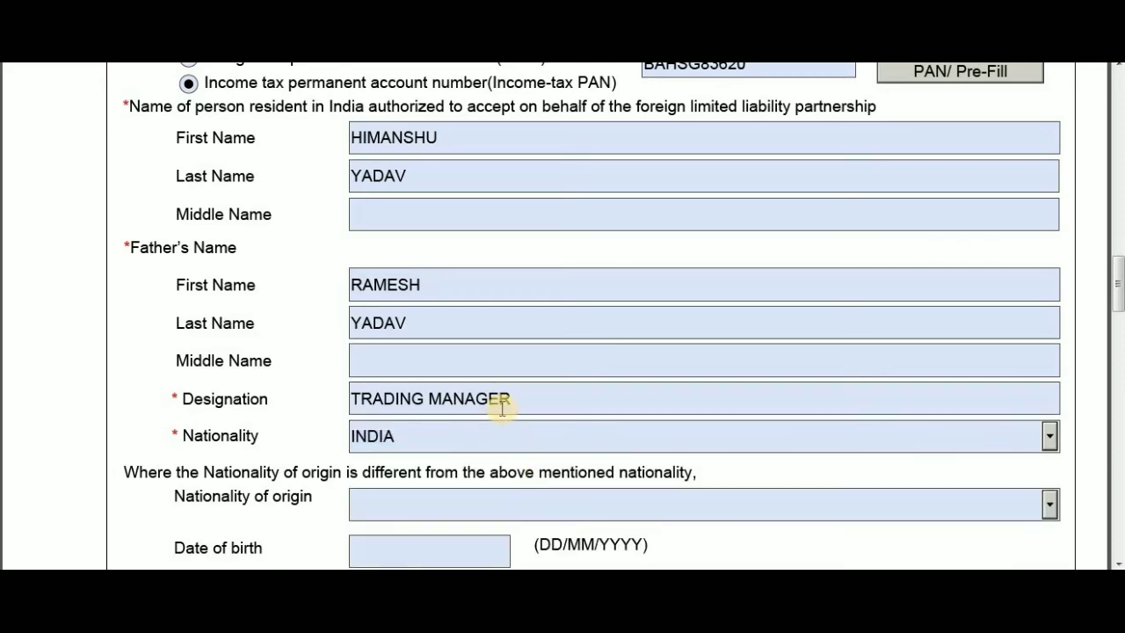
pyautogui.scroll(-1, 502, 408)
pyautogui.scroll(-1, 502, 408)
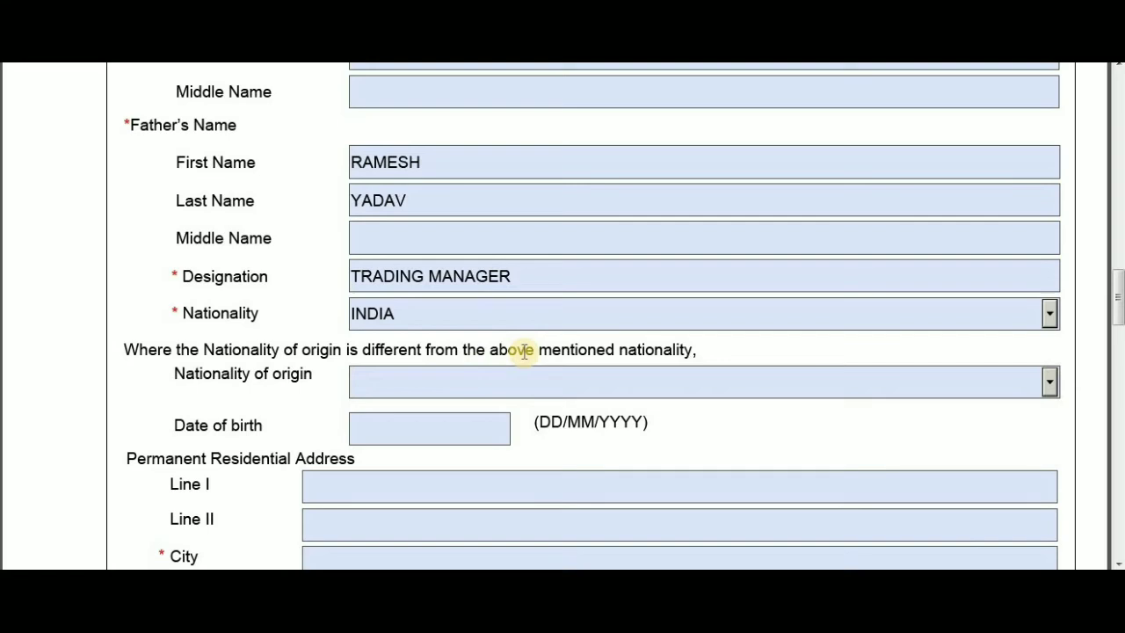
# - Enter the representative's date of birth
pyautogui.click(437, 415)
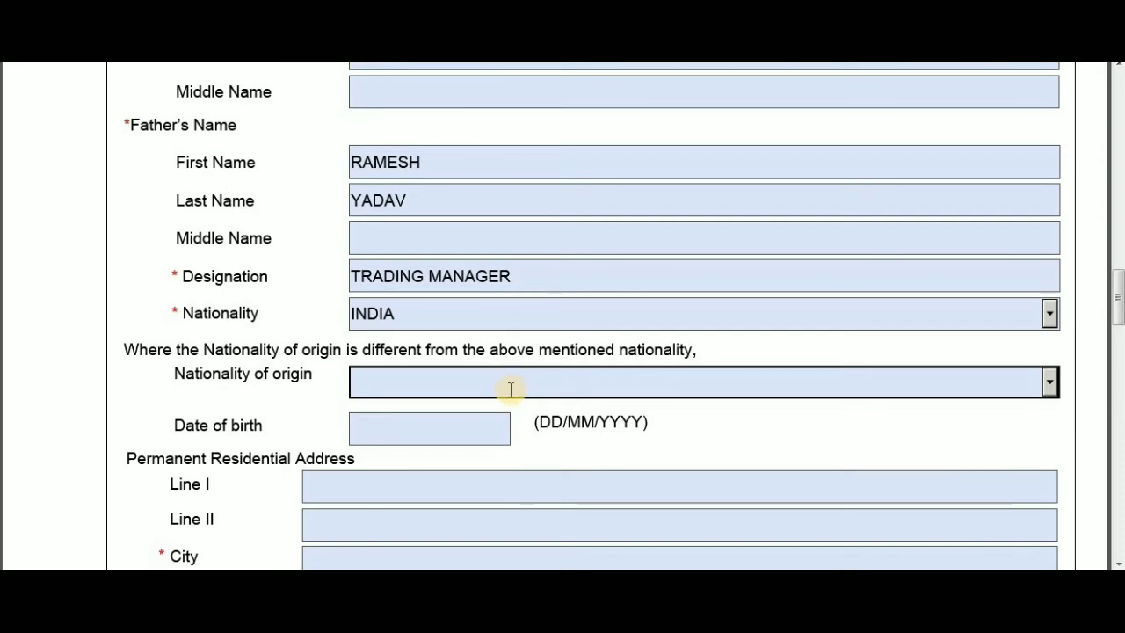
pyautogui.click(458, 434)
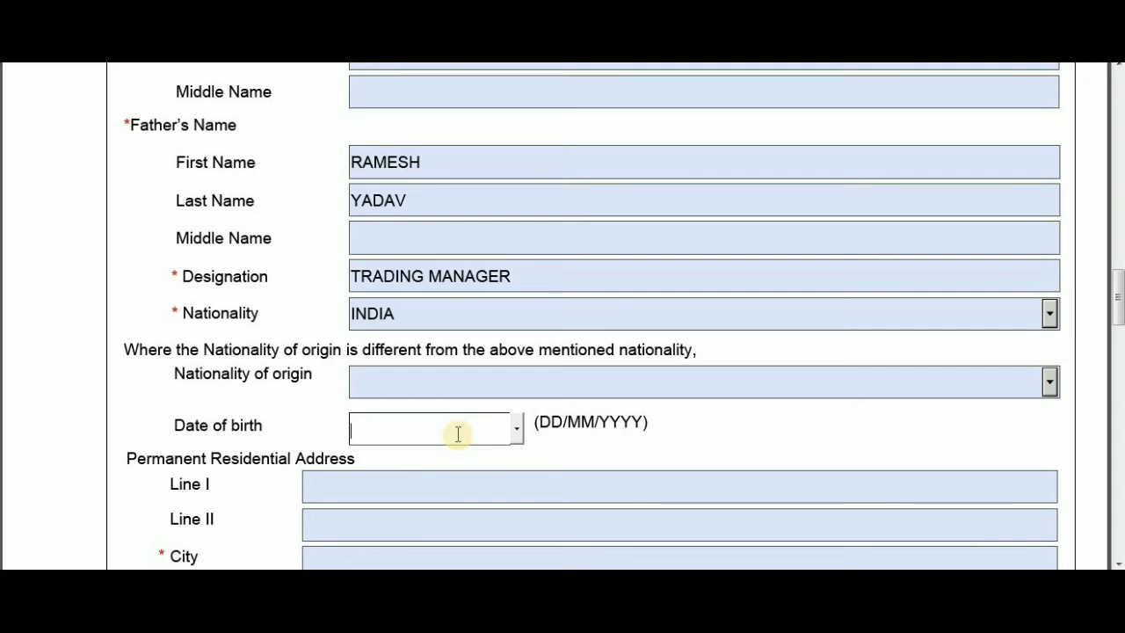
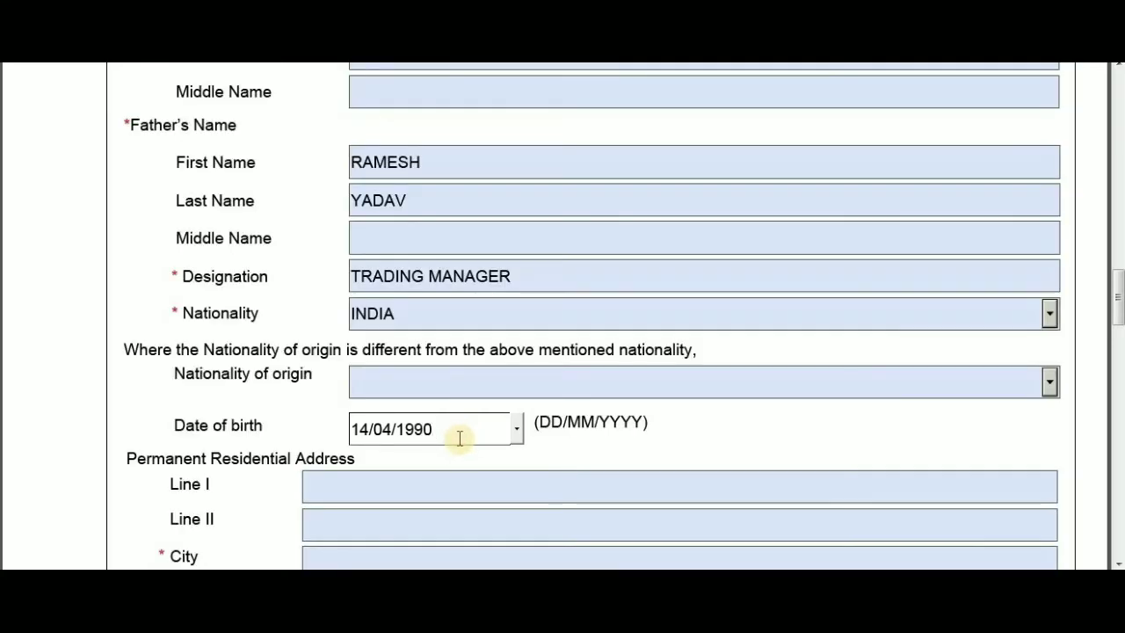
pyautogui.scroll(-1, 457, 438)
# - Fill in both permanent address lines and the city, fixing the city typo
pyautogui.click(384, 399)
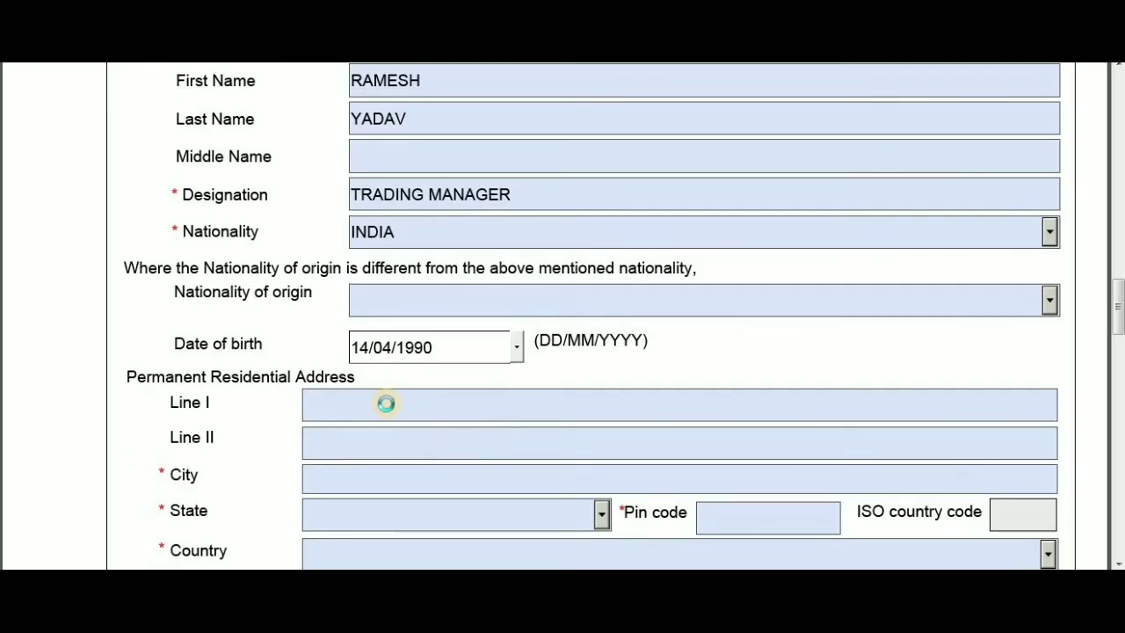
pyautogui.scroll(-1, 390, 404)
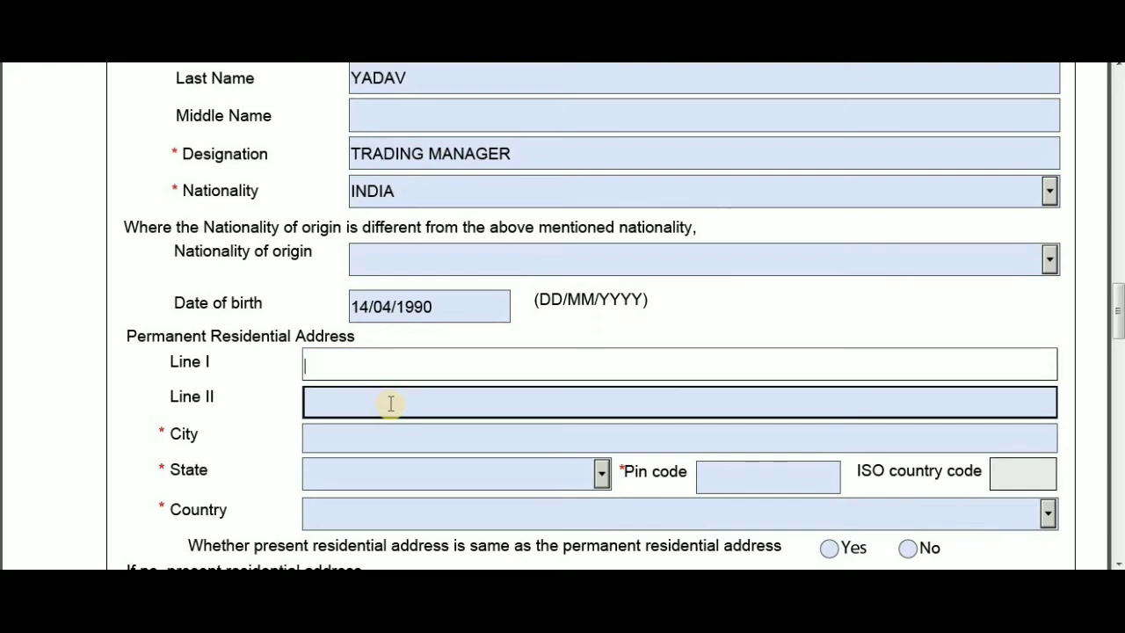
pyautogui.scroll(-1, 391, 403)
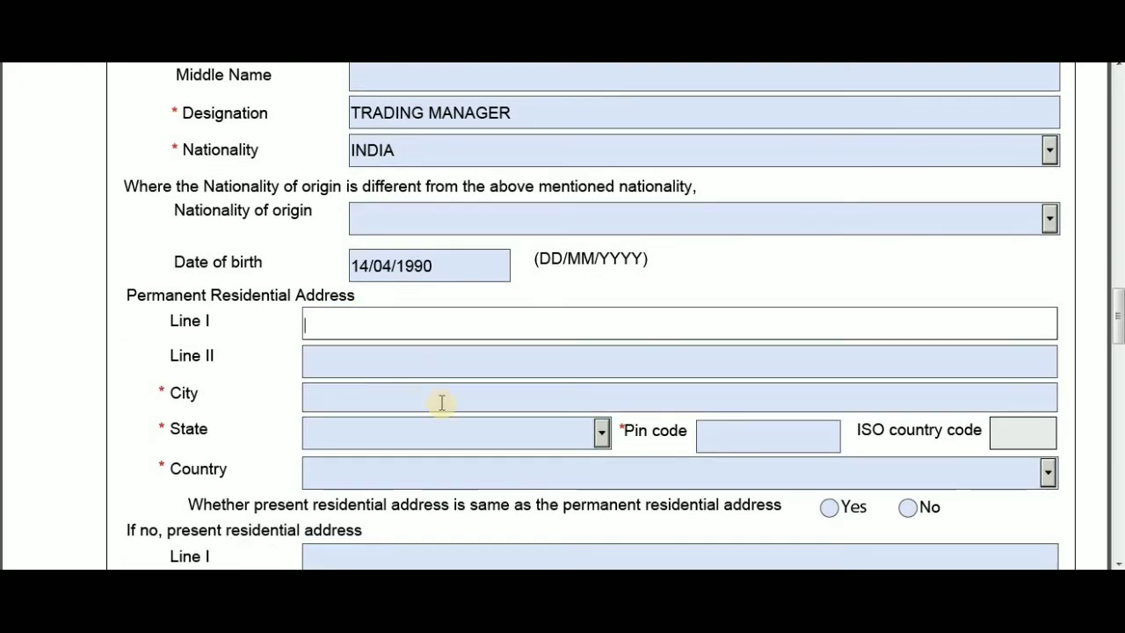
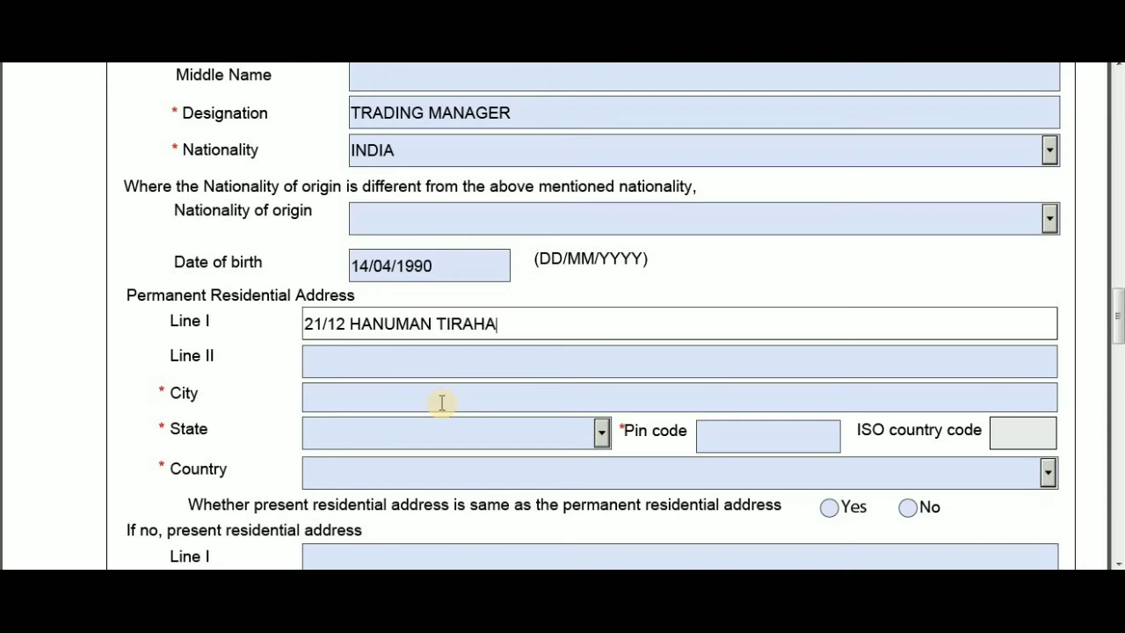
pyautogui.click(441, 364)
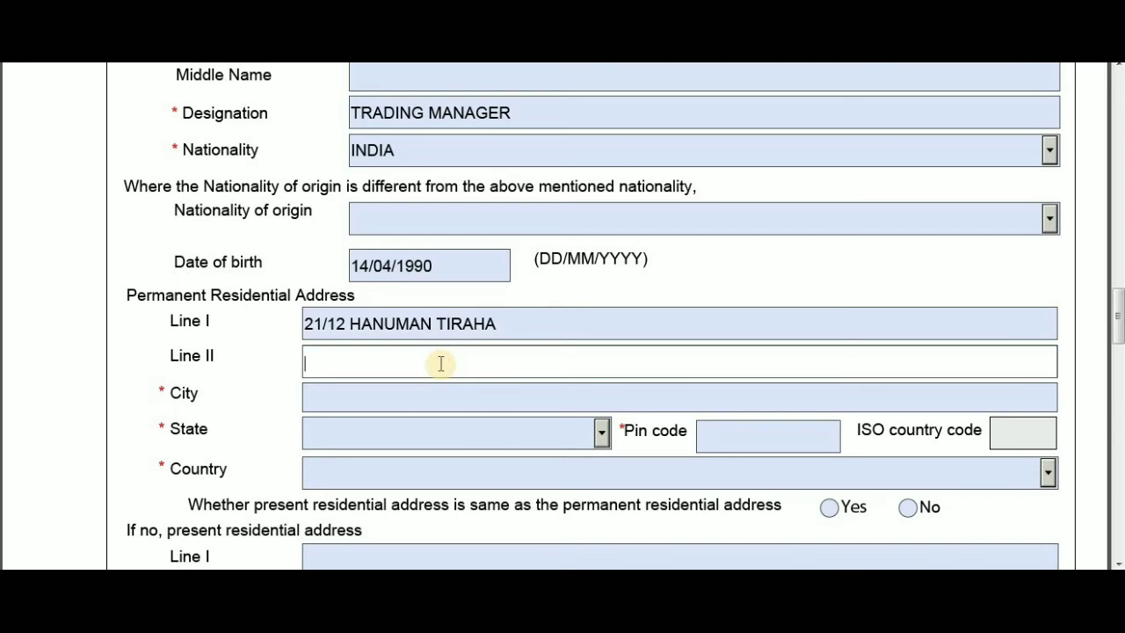
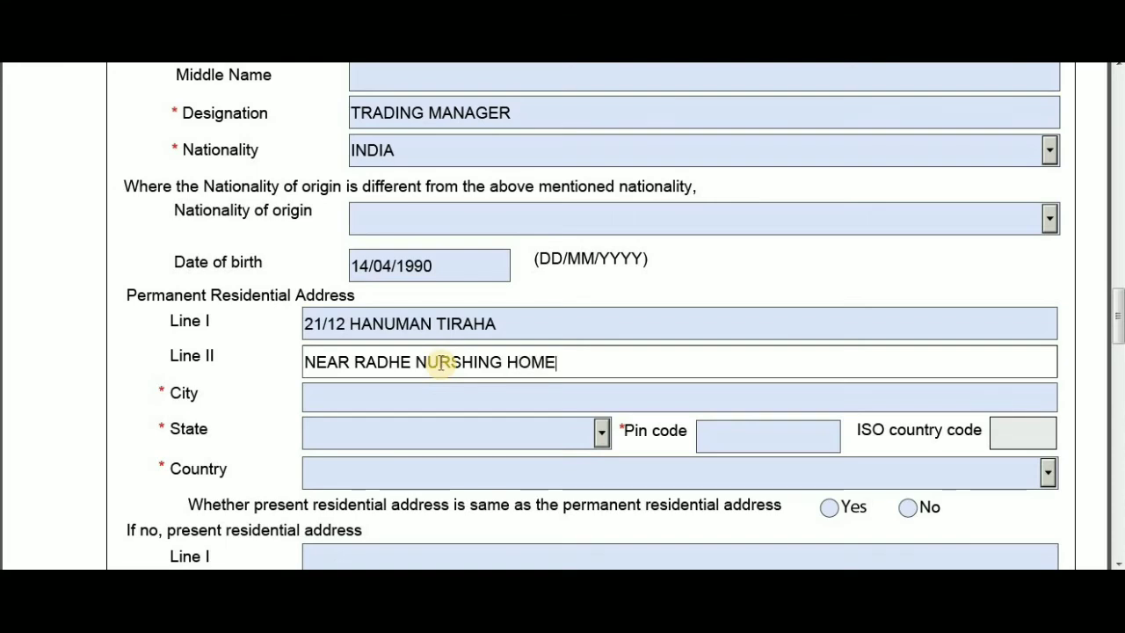
pyautogui.click(357, 398)
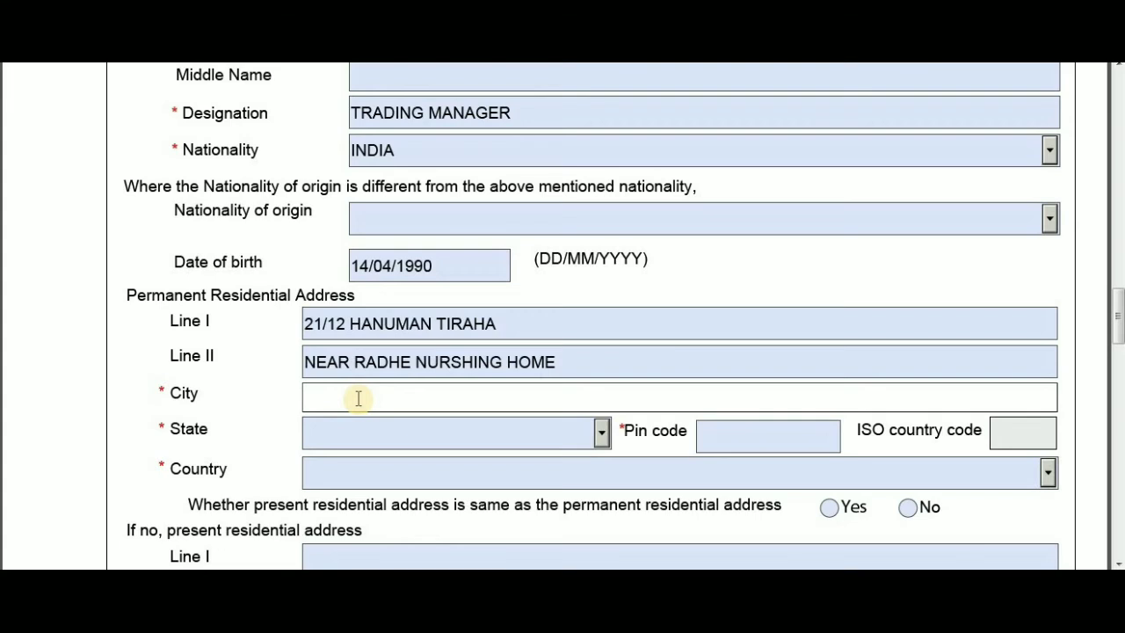
pyautogui.write('LUCKN')
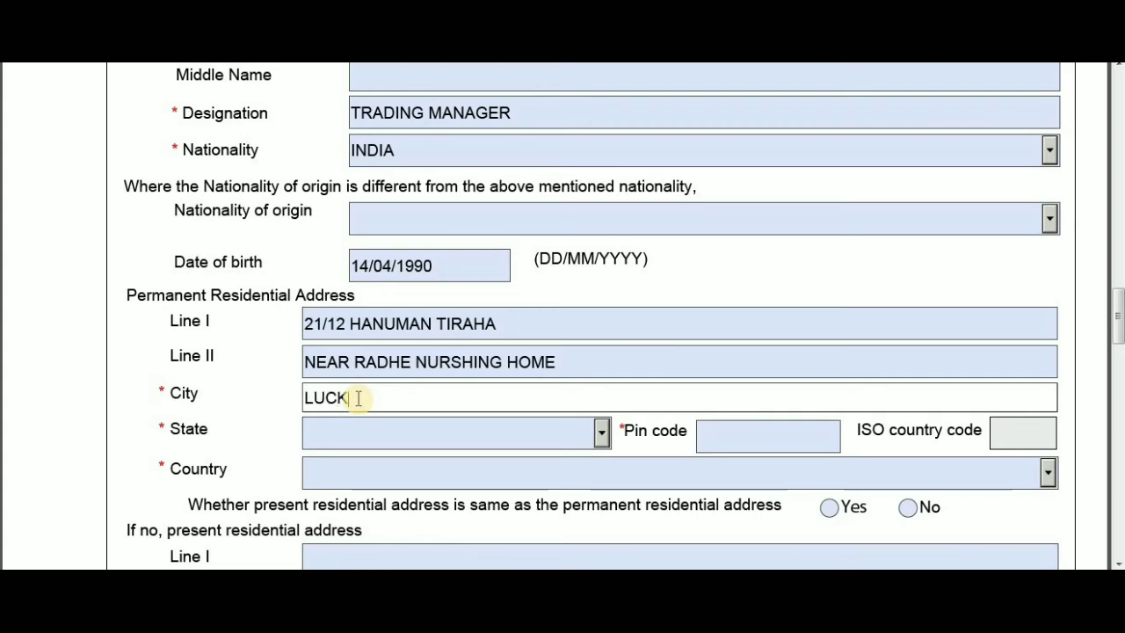
pyautogui.write('W')
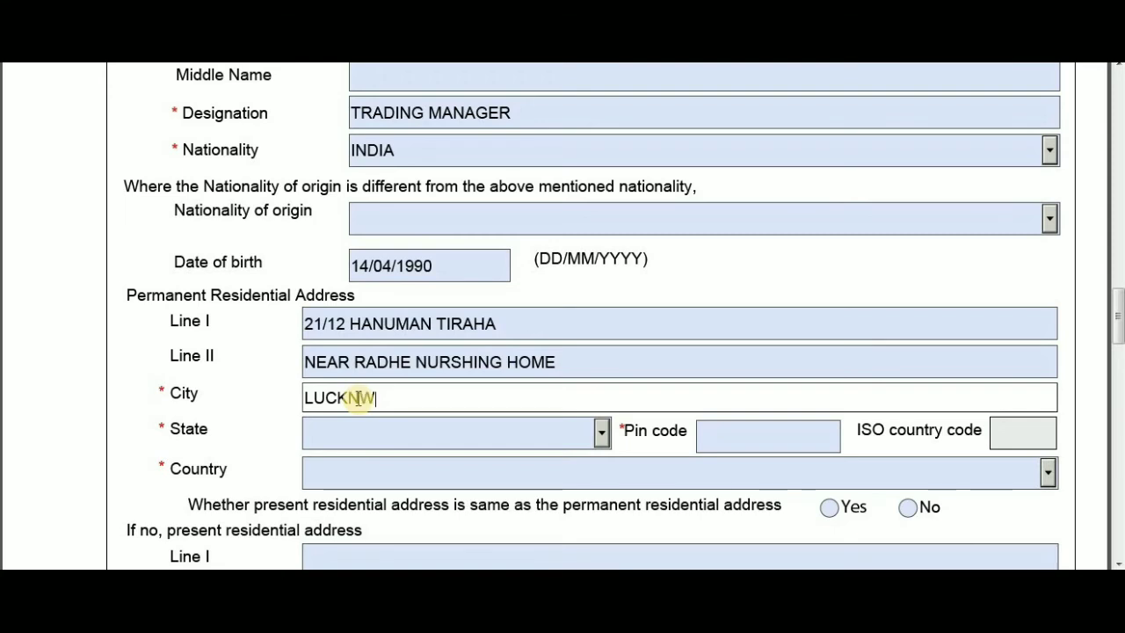
pyautogui.press('BackSpace')
pyautogui.write('OW')
pyautogui.click(389, 428)
pyautogui.click(391, 429)
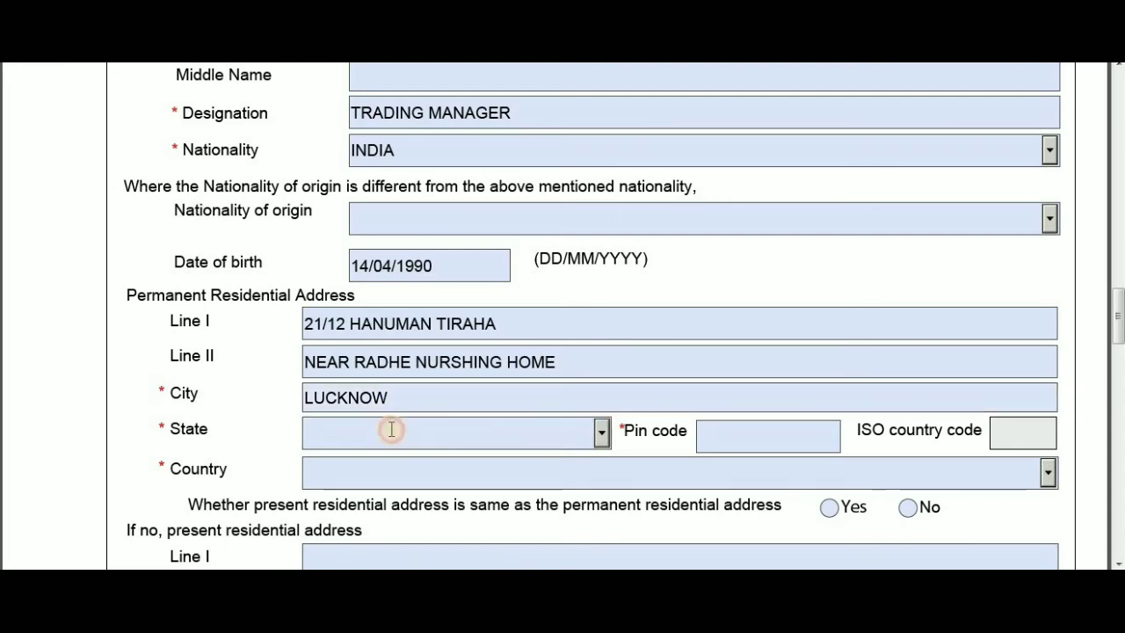
# - Set the state to Uttar Pradesh-UP and enter the corrected pin code
pyautogui.click(601, 432)
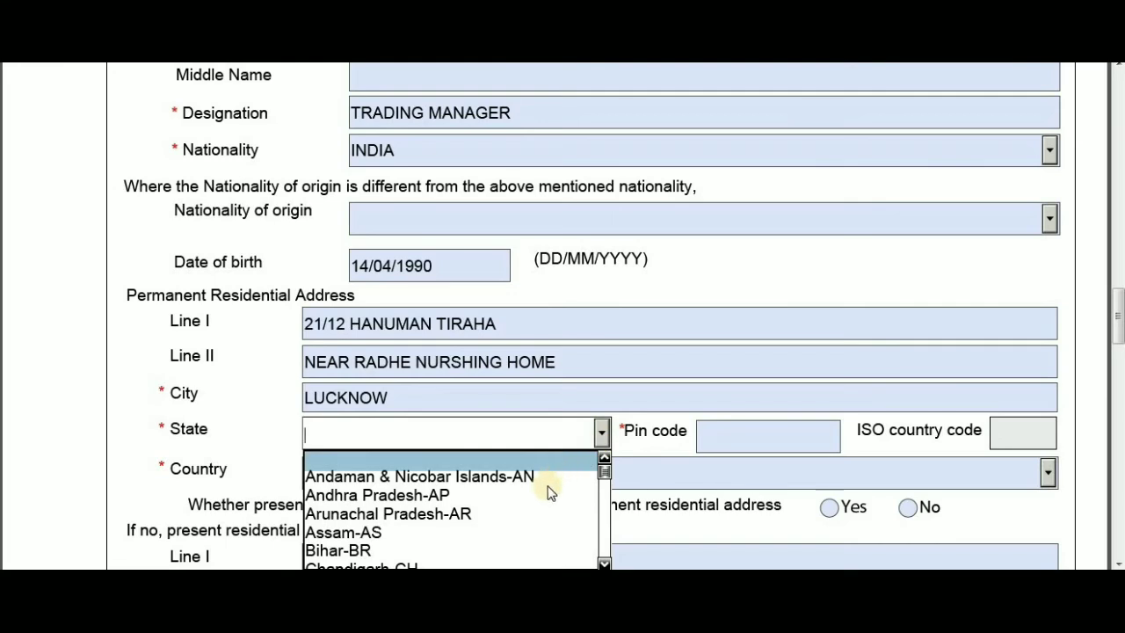
pyautogui.write('Uttar Pradesh-UP')
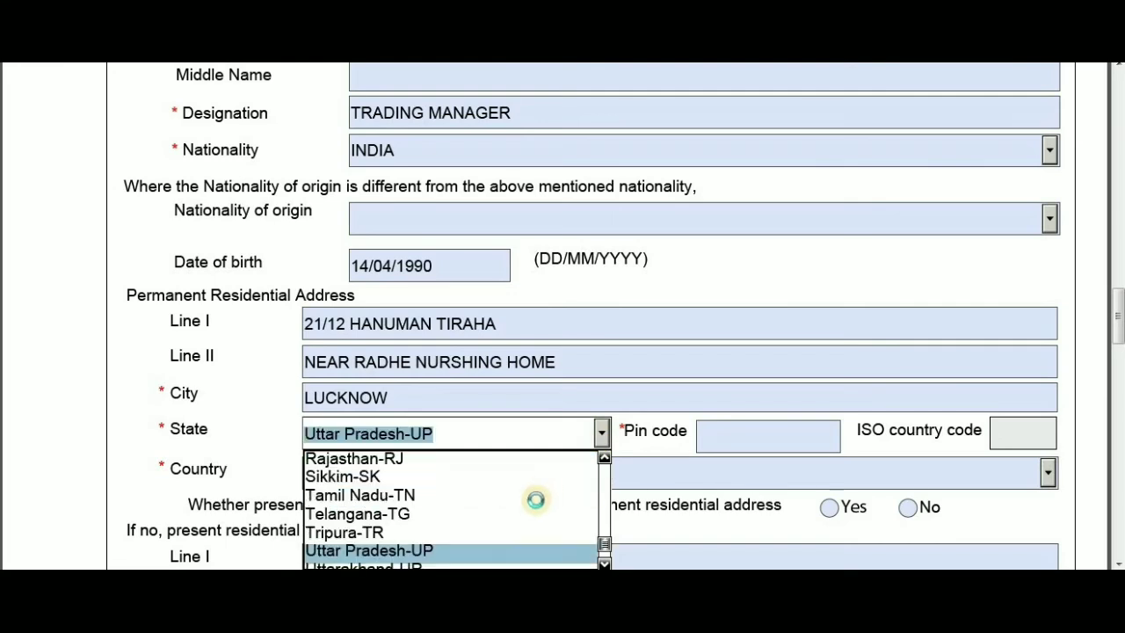
pyautogui.click(463, 550)
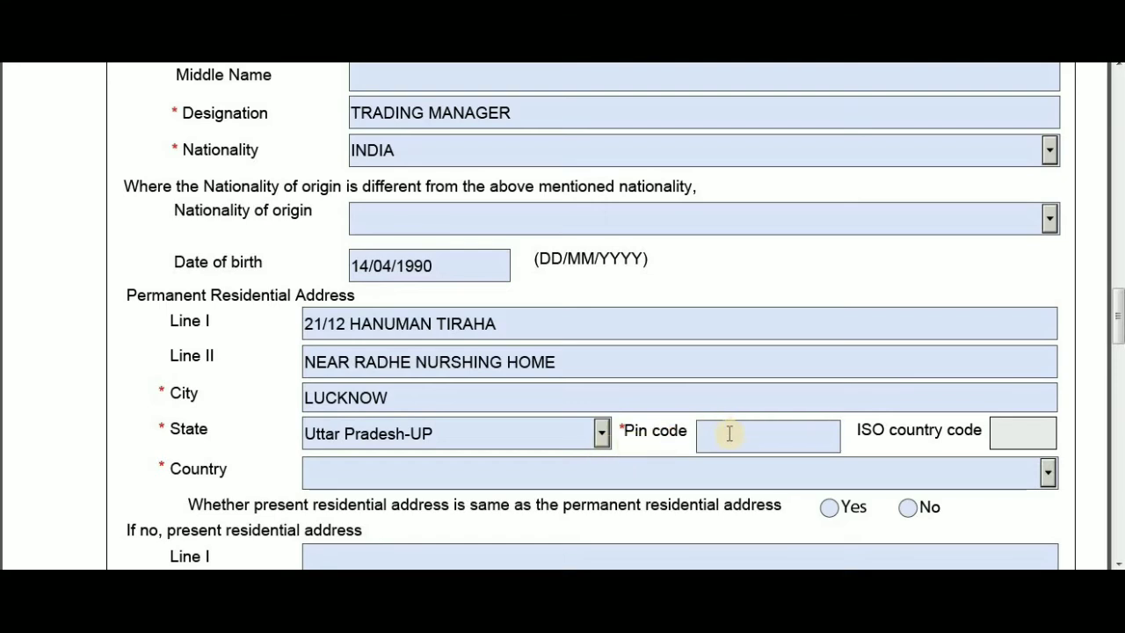
pyautogui.click(730, 433)
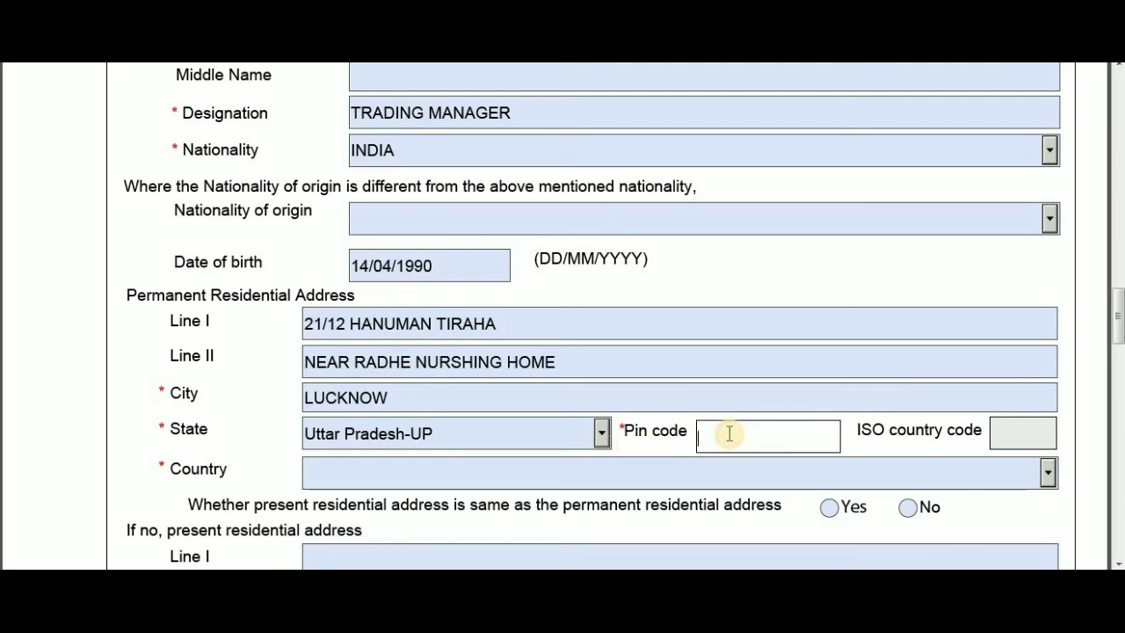
pyautogui.write('2300')
pyautogui.press('BackSpace')
pyautogui.press('BackSpace')
pyautogui.press('BackSpace')
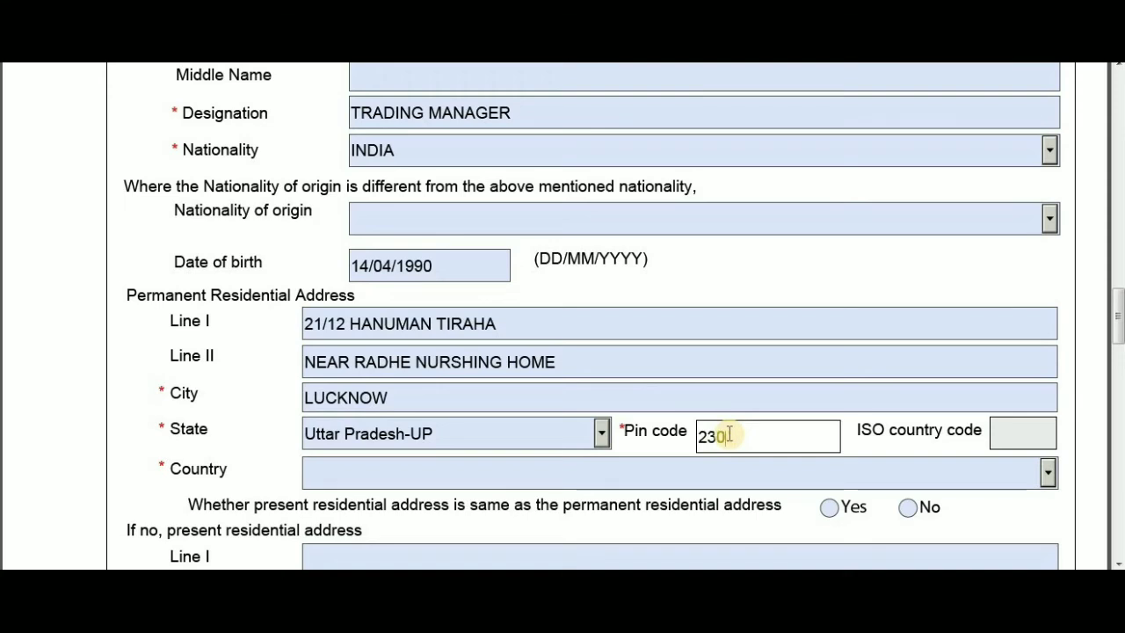
pyautogui.write('226301')
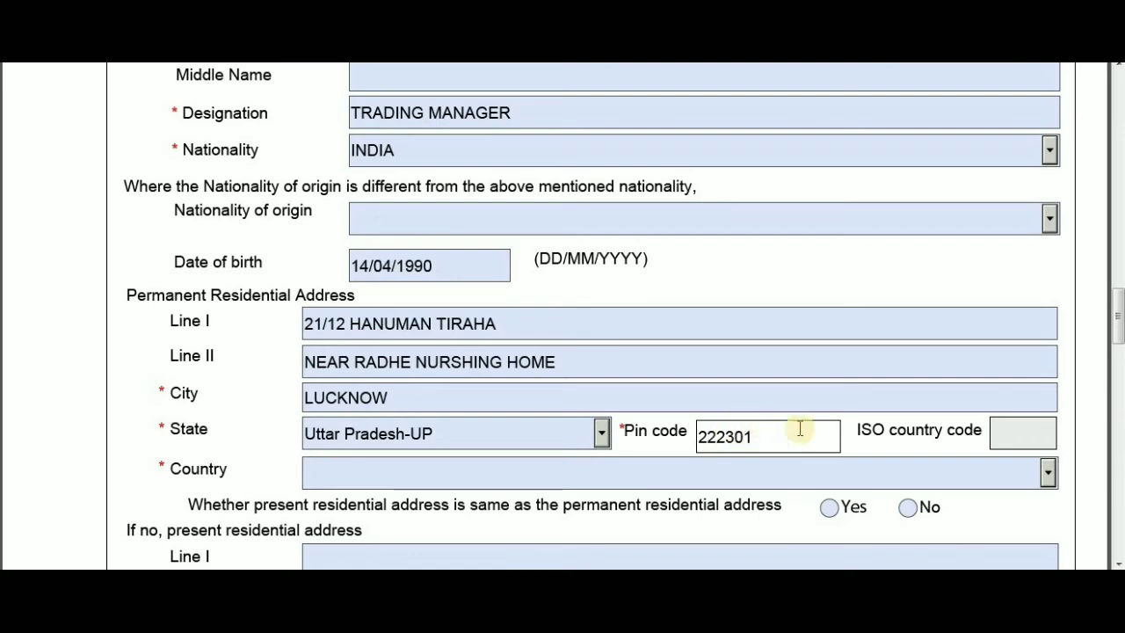
pyautogui.click(1006, 436)
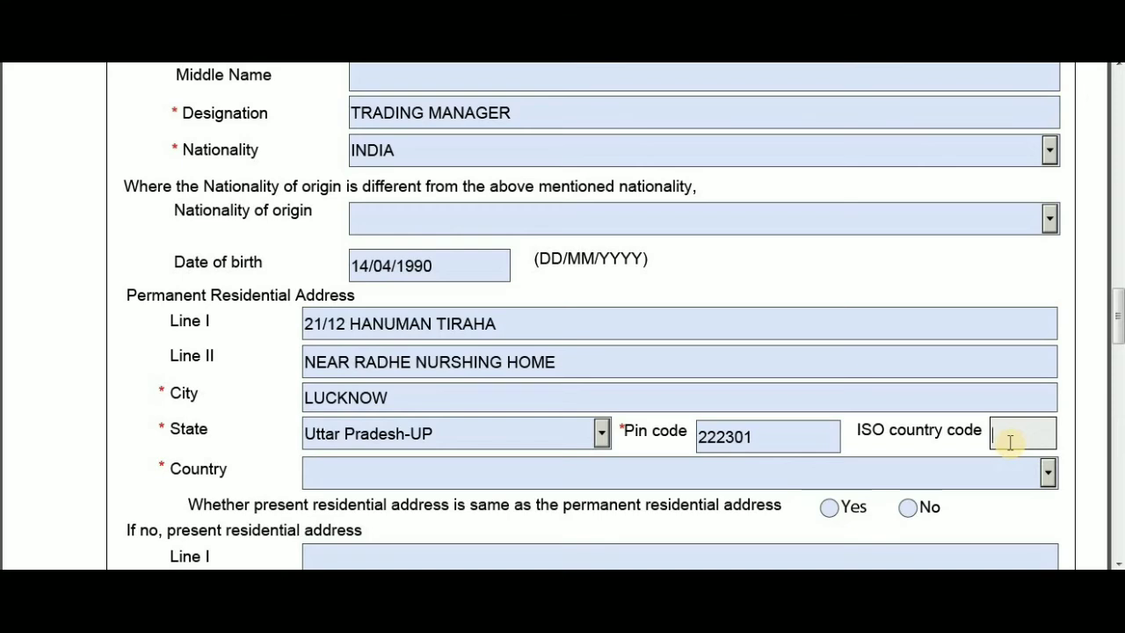
# - Set the permanent address country to INDIA so the ISO code fills as IN
pyautogui.click(993, 473)
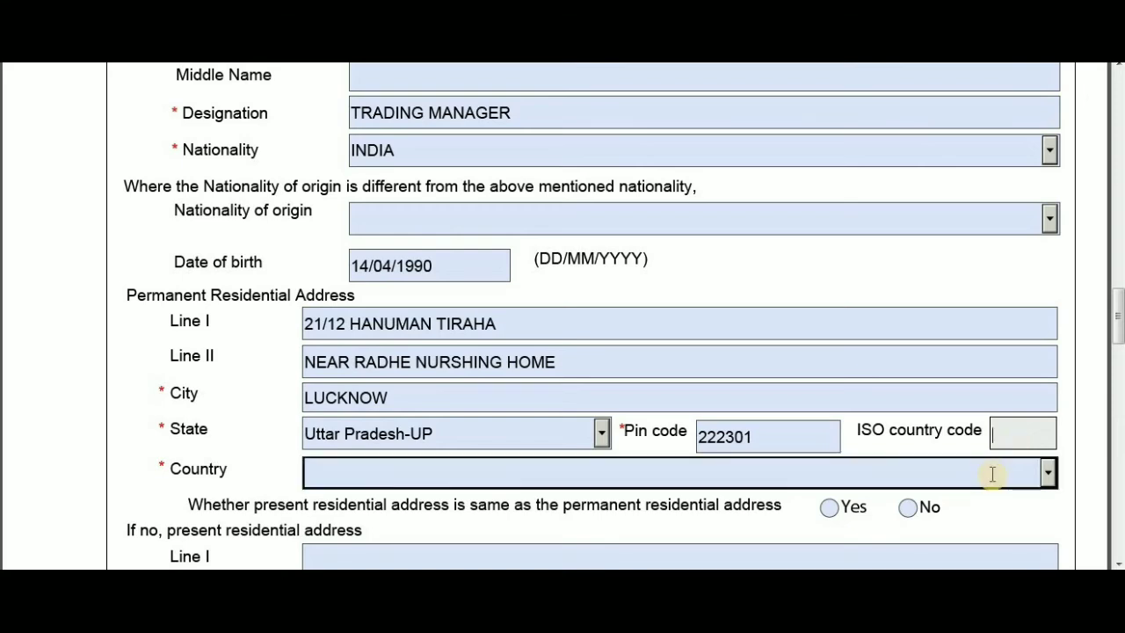
pyautogui.click(993, 475)
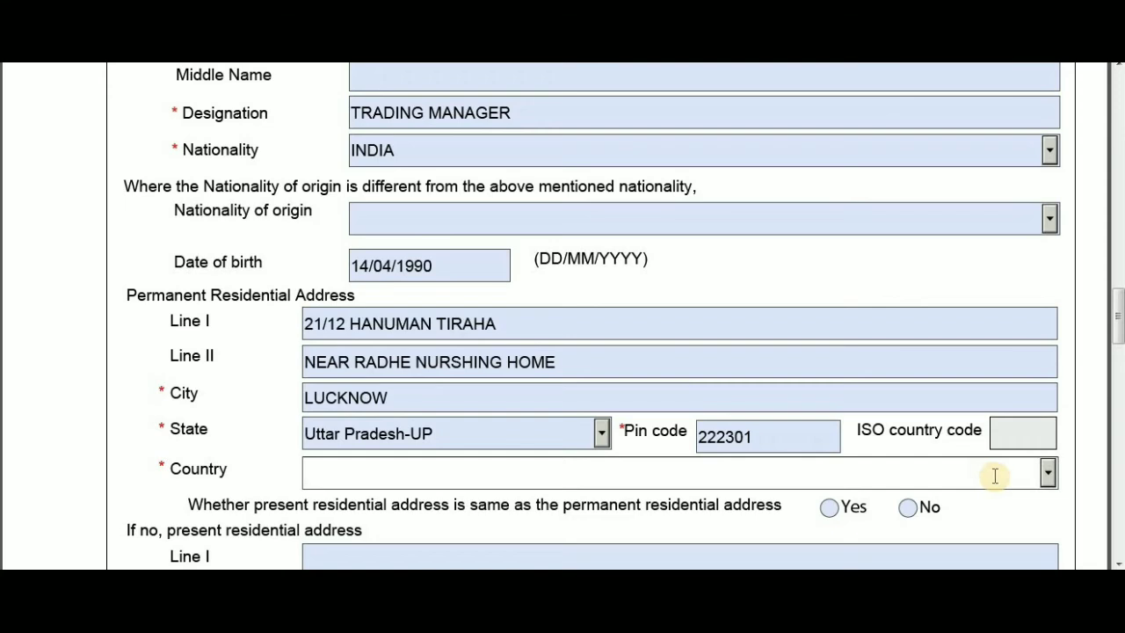
pyautogui.press('Down')
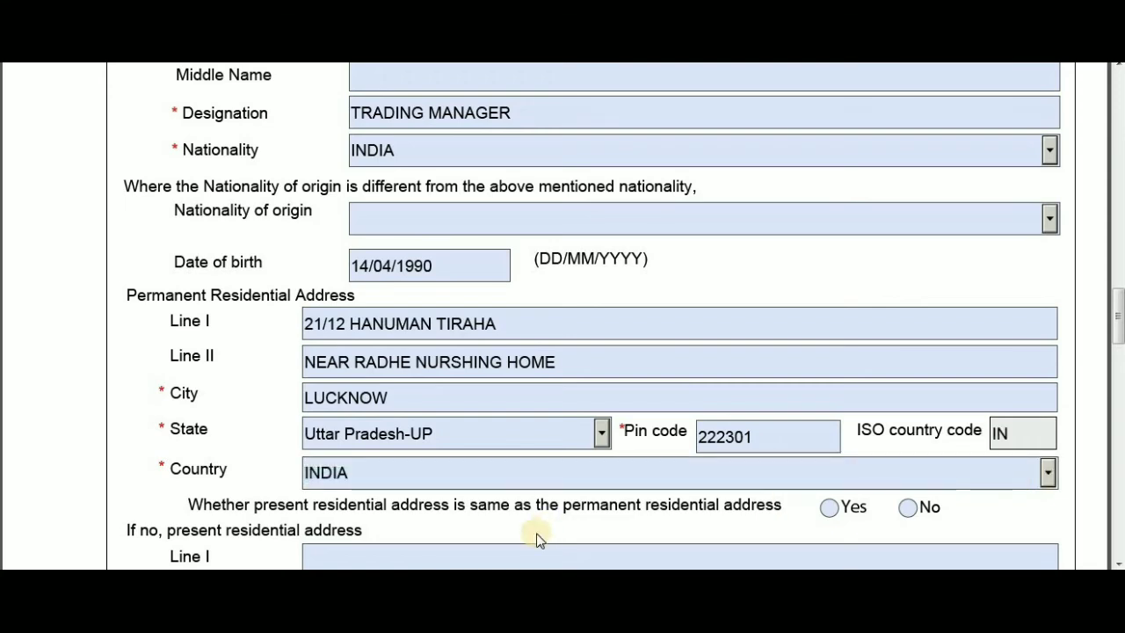
# - Mark the present address as the same as the permanent address
pyautogui.scroll(-1, 600, 507)
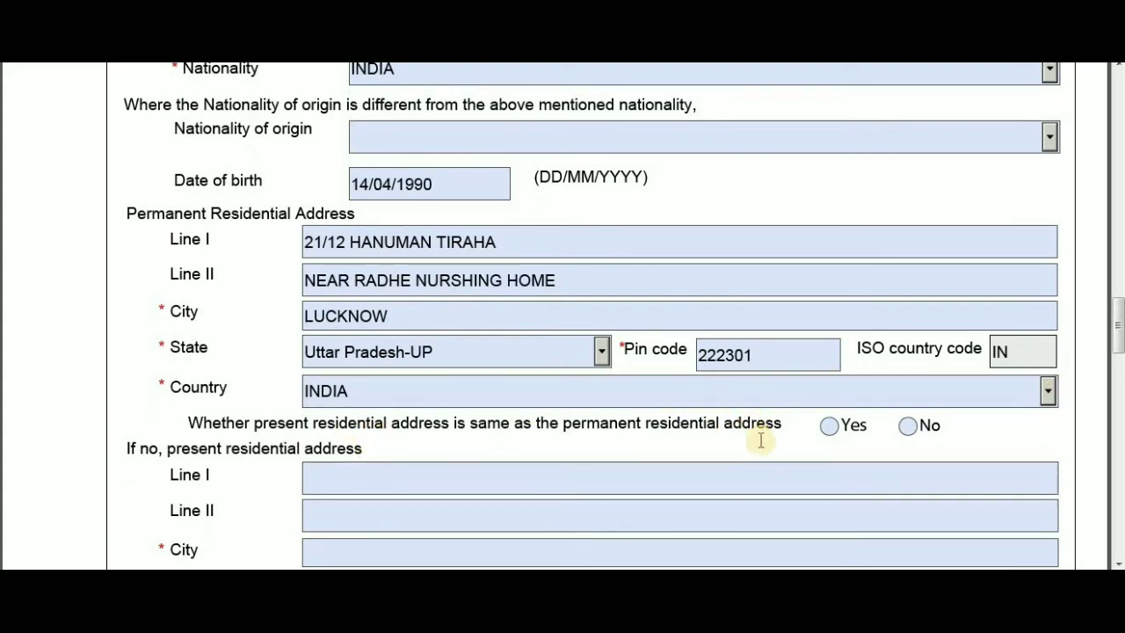
pyautogui.scroll(-3, 762, 441)
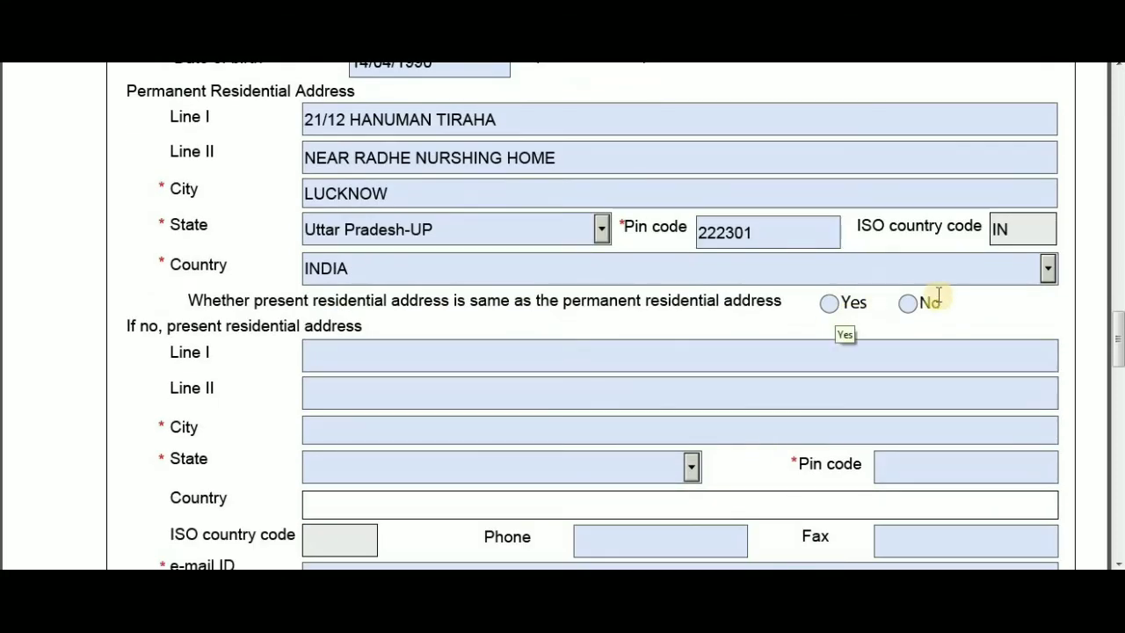
pyautogui.click(830, 308)
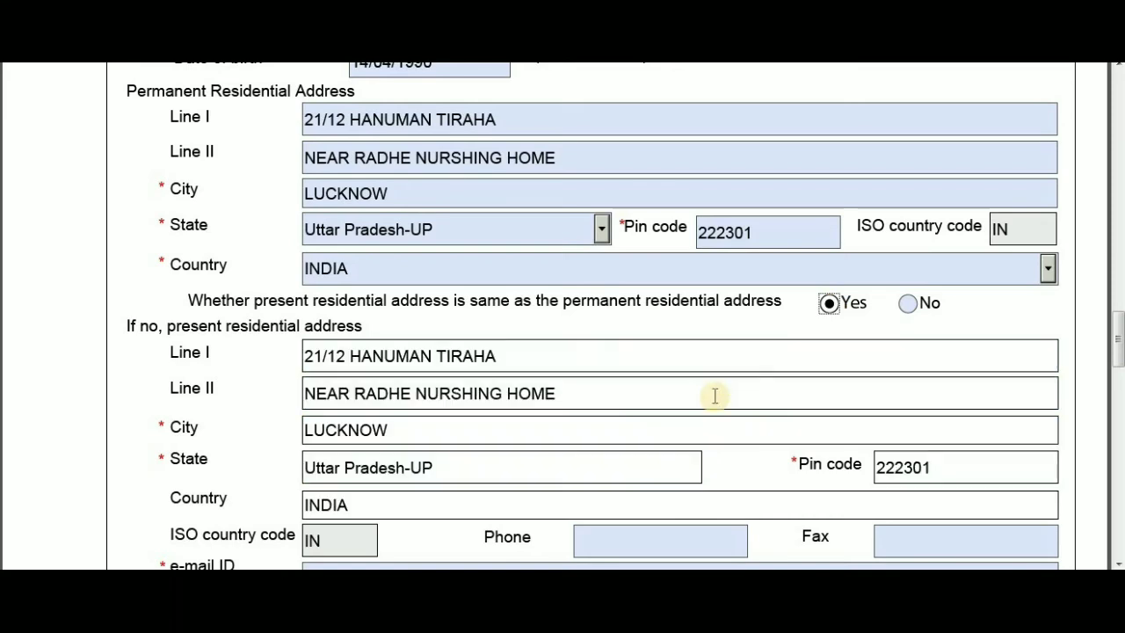
pyautogui.scroll(-3, 638, 417)
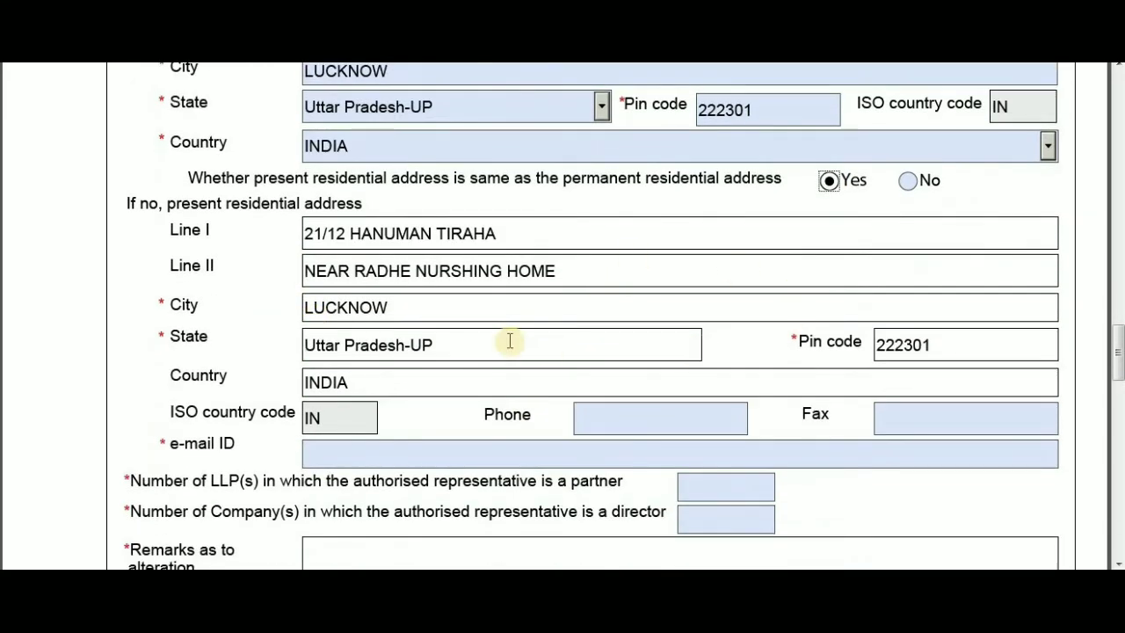
# - Enter the representative's e-mail address and phone number
pyautogui.click(331, 455)
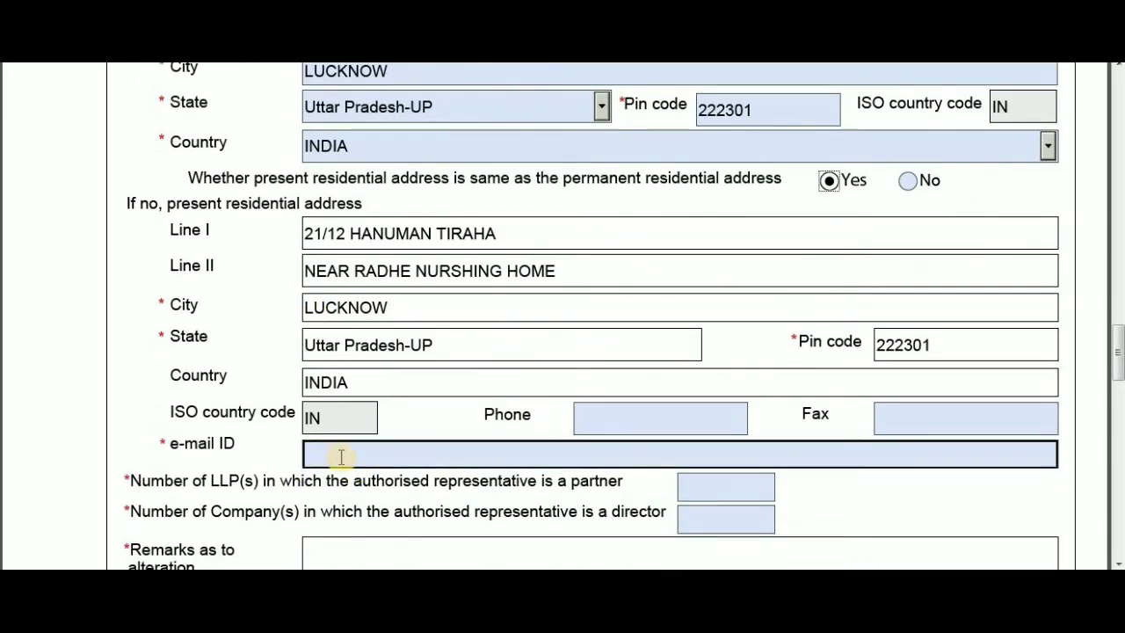
pyautogui.click(341, 456)
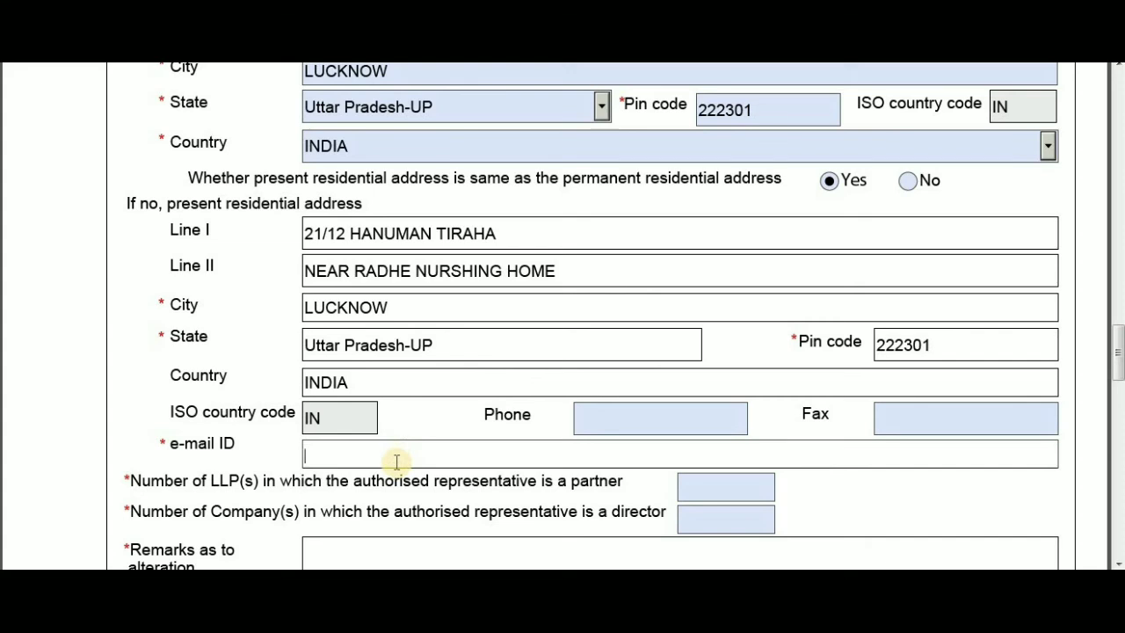
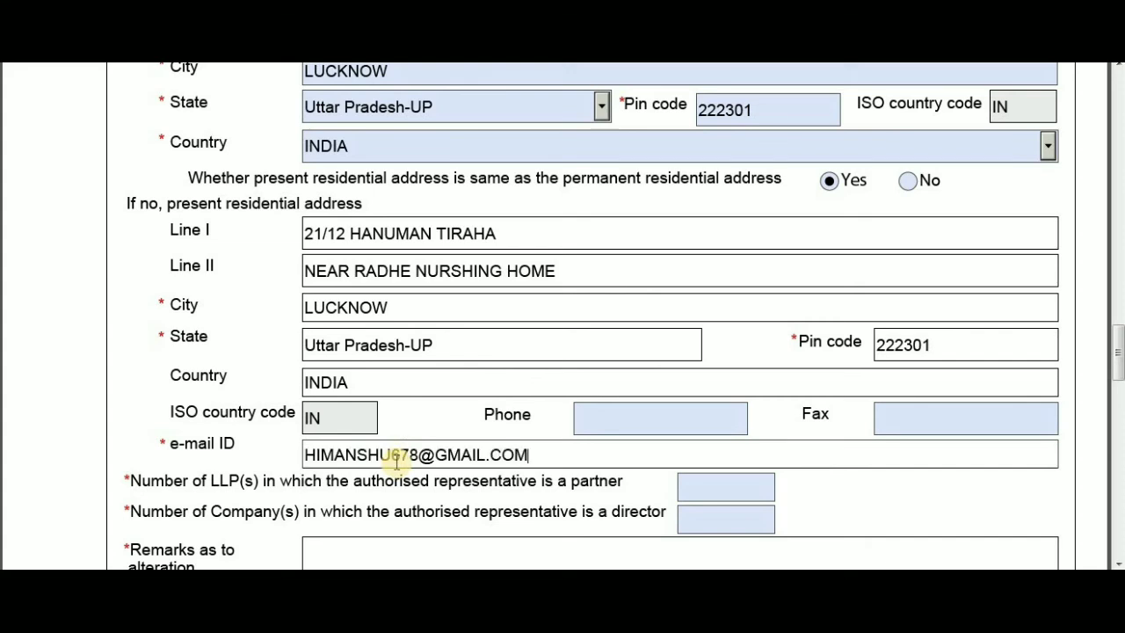
pyautogui.click(593, 431)
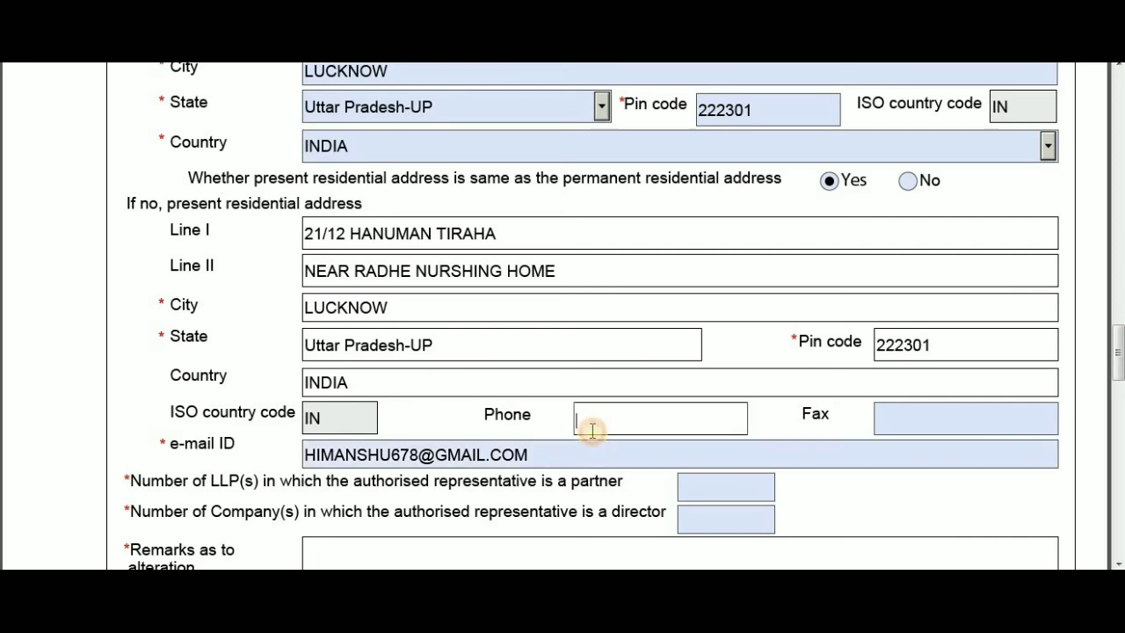
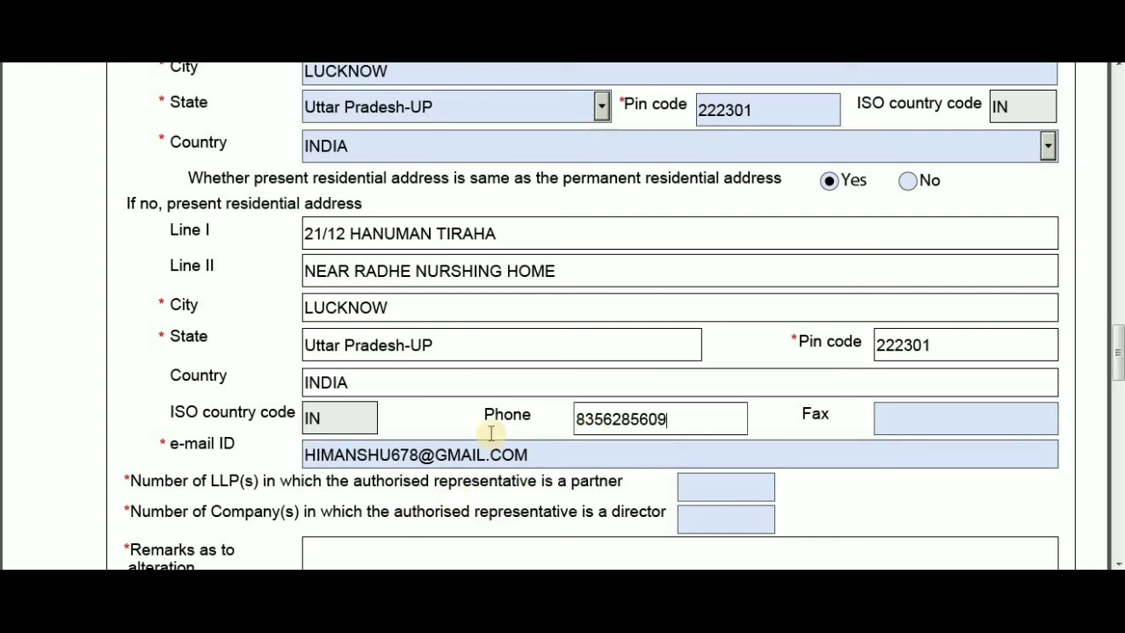
# - Set both the LLP-partner count and the company-director count to 0
pyautogui.scroll(-2, 497, 442)
pyautogui.click(726, 405)
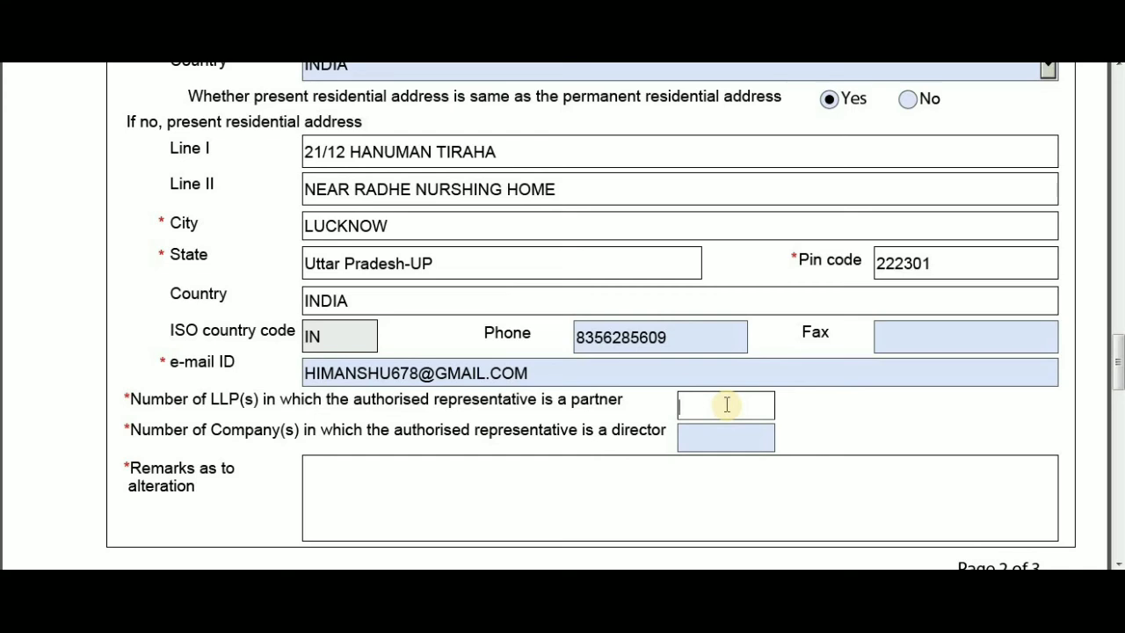
pyautogui.write('0')
pyautogui.click(716, 449)
pyautogui.click(716, 448)
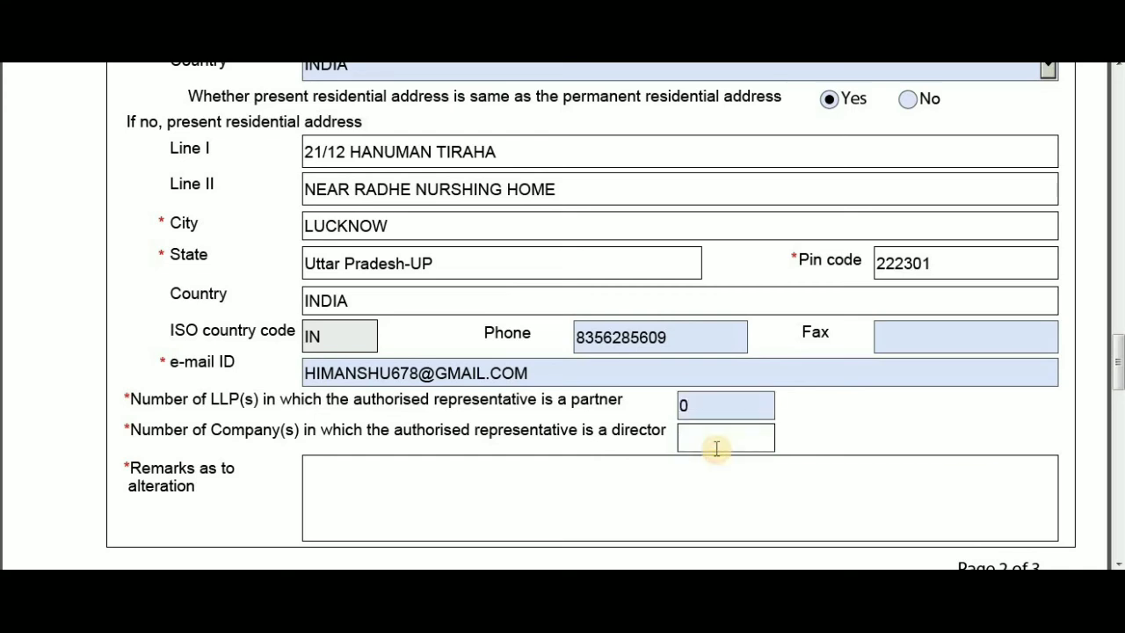
pyautogui.write('0')
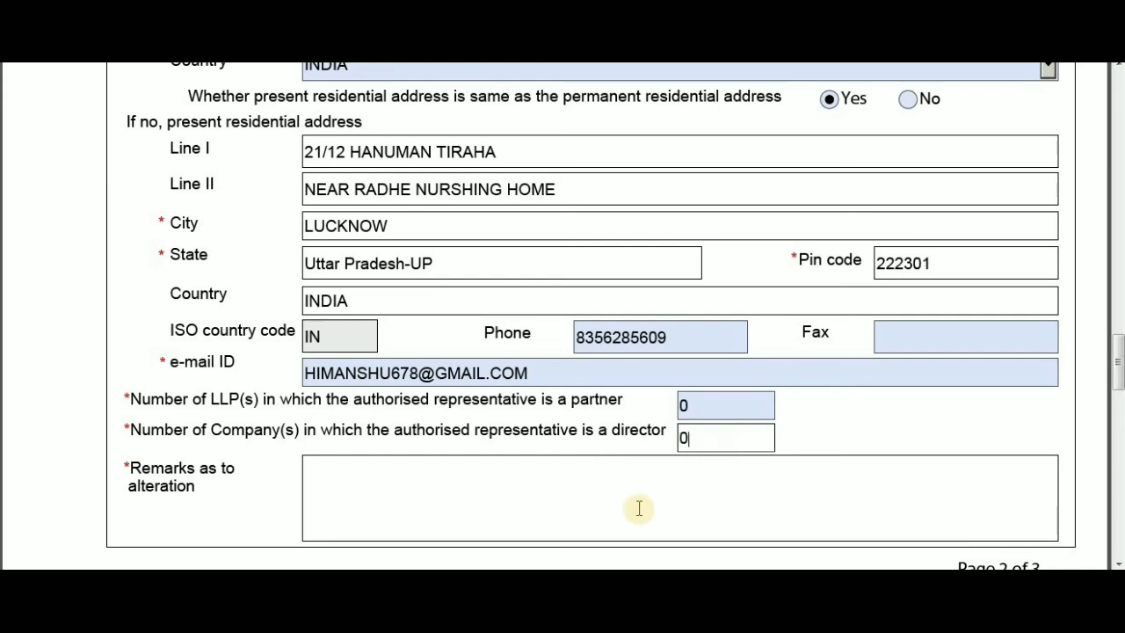
pyautogui.scroll(-4, 636, 513)
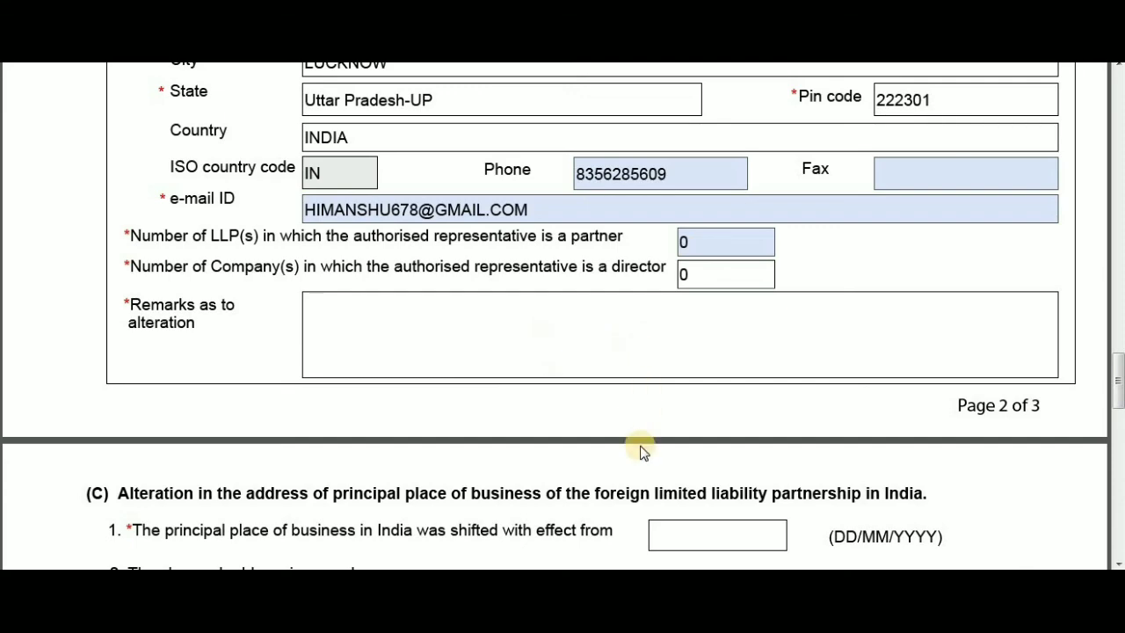
pyautogui.scroll(-10, 642, 447)
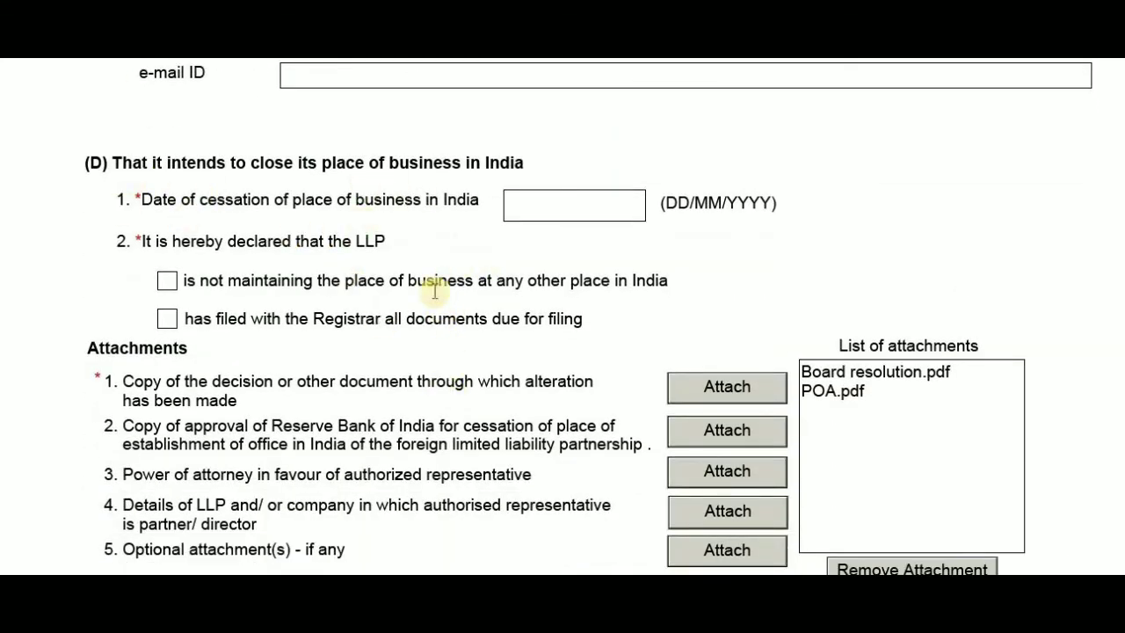
# - Scroll through sections C and D and the attachments to the Verification section on page 3
pyautogui.scroll(-2, 420, 300)
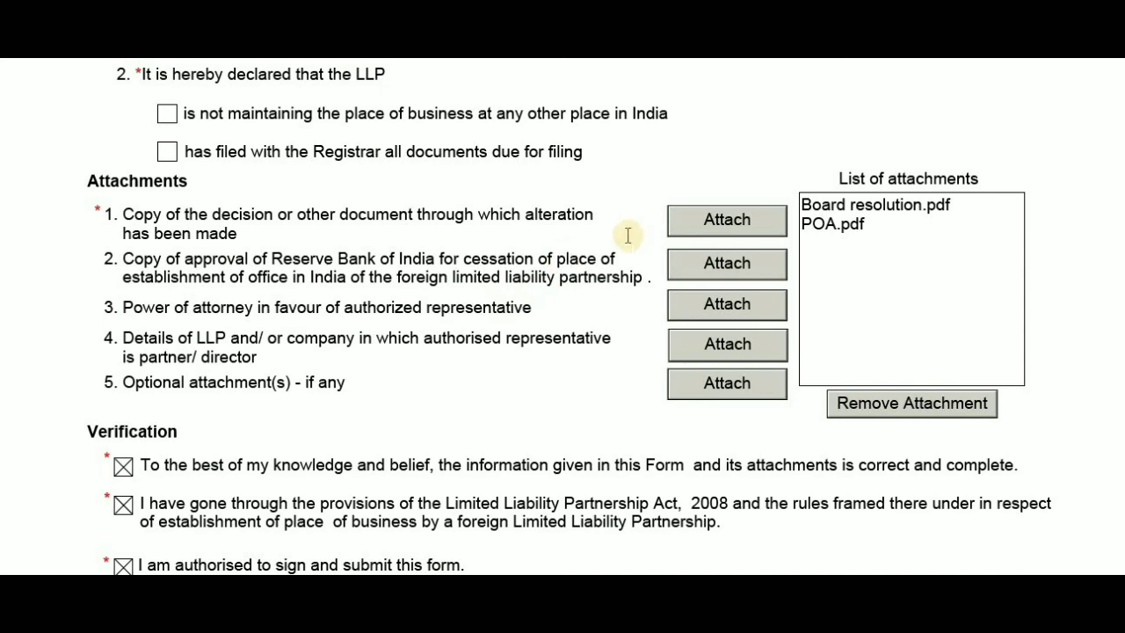
pyautogui.scroll(-5, 580, 261)
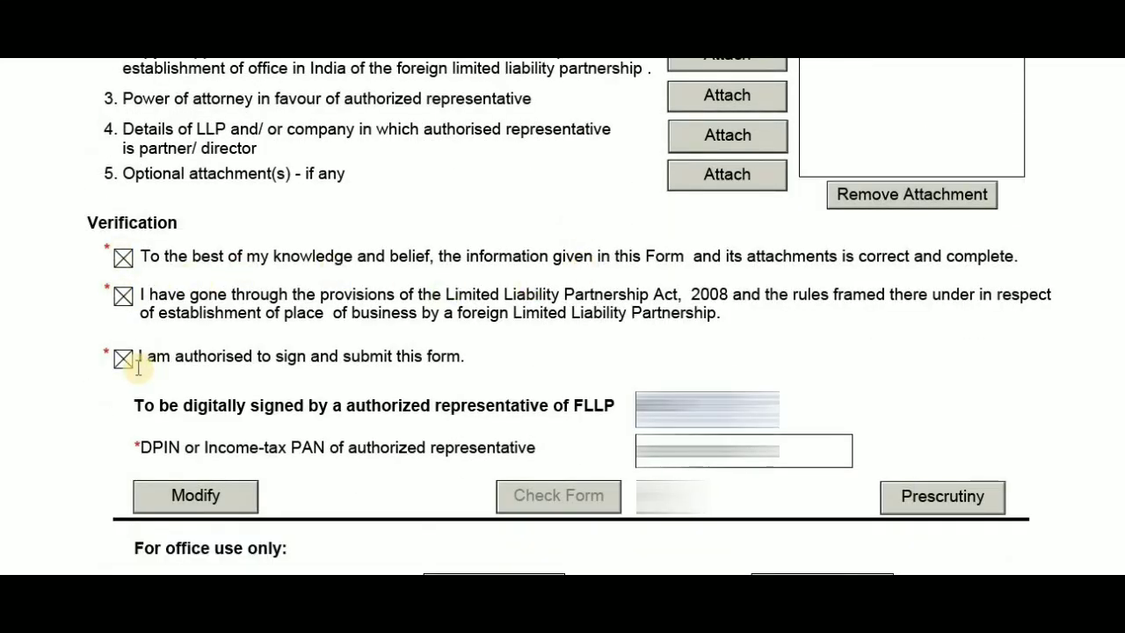
pyautogui.scroll(-2, 114, 361)
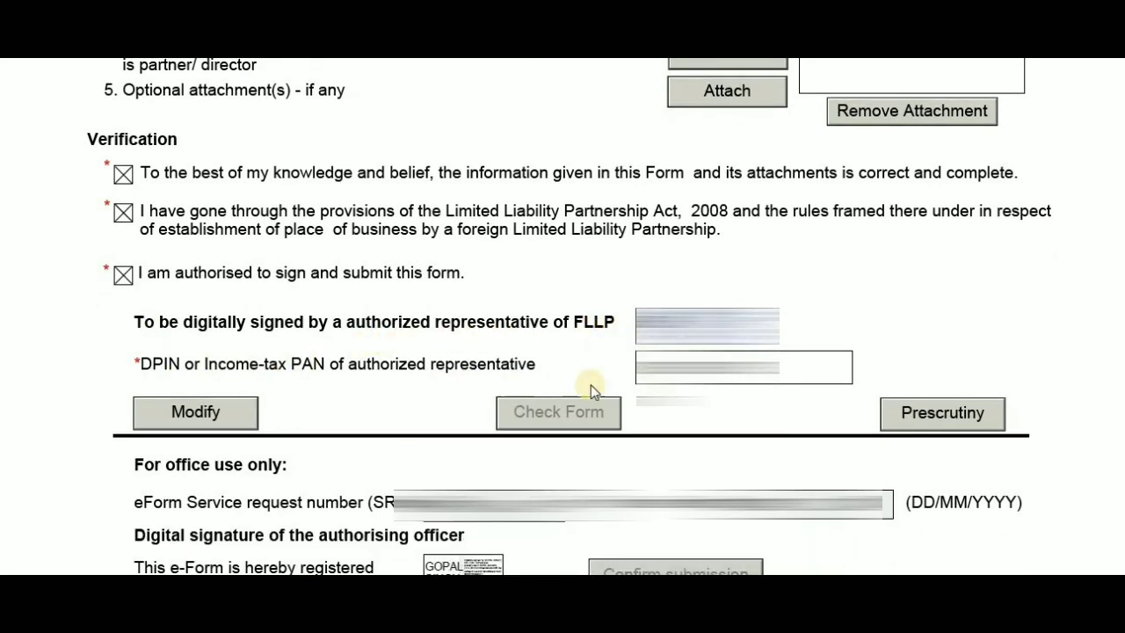
pyautogui.scroll(-2, 528, 431)
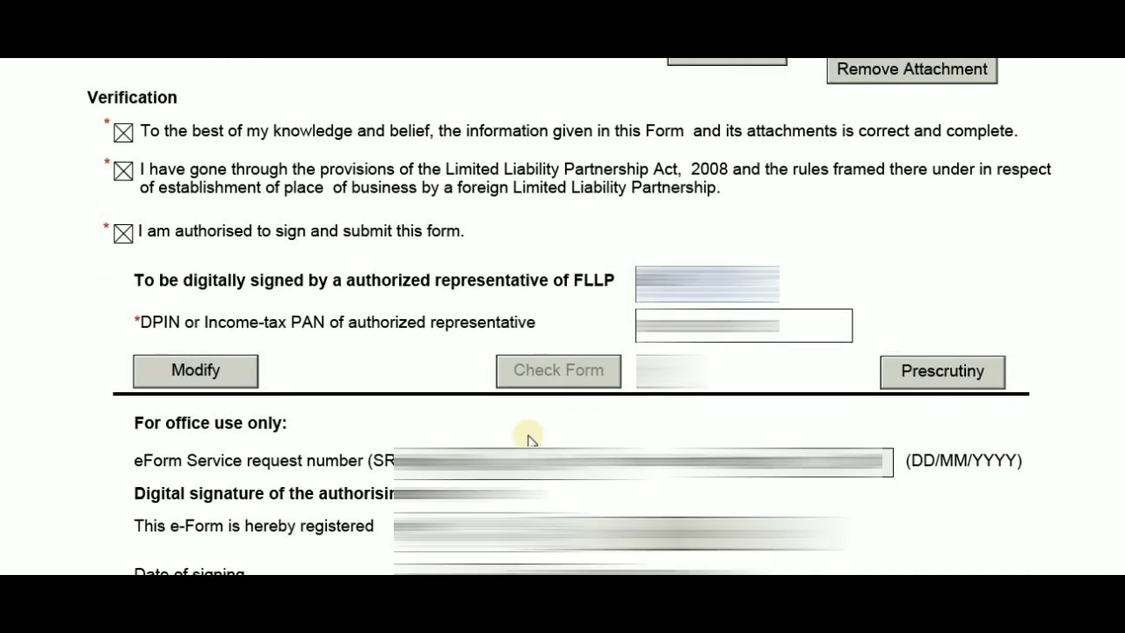
pyautogui.scroll(-1, 576, 439)
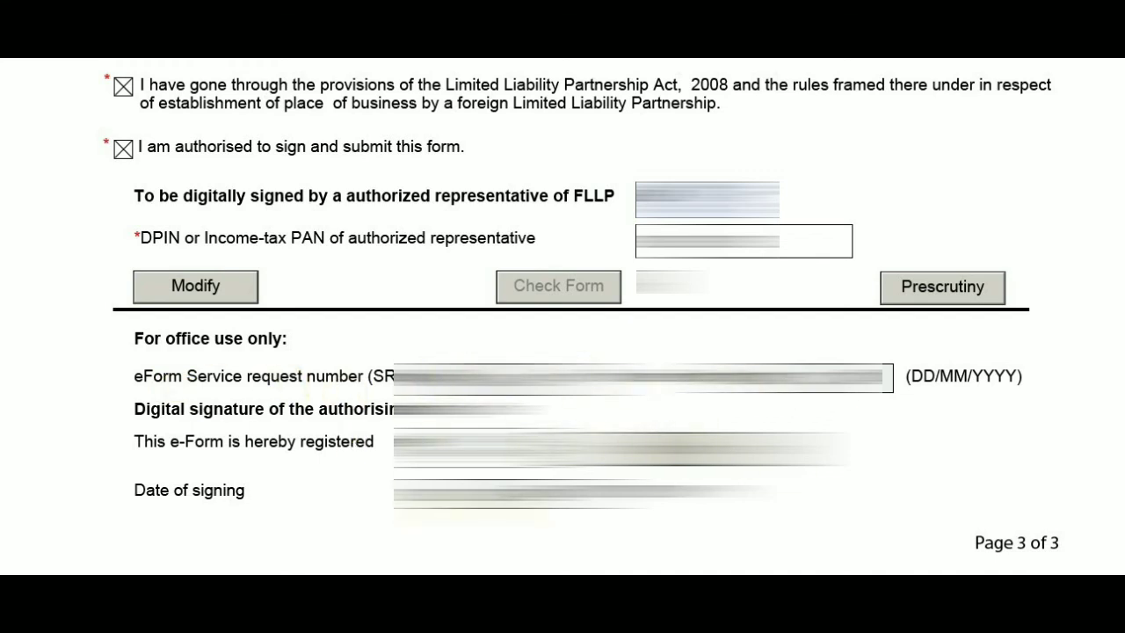
pyautogui.scroll(1, 545, 352)
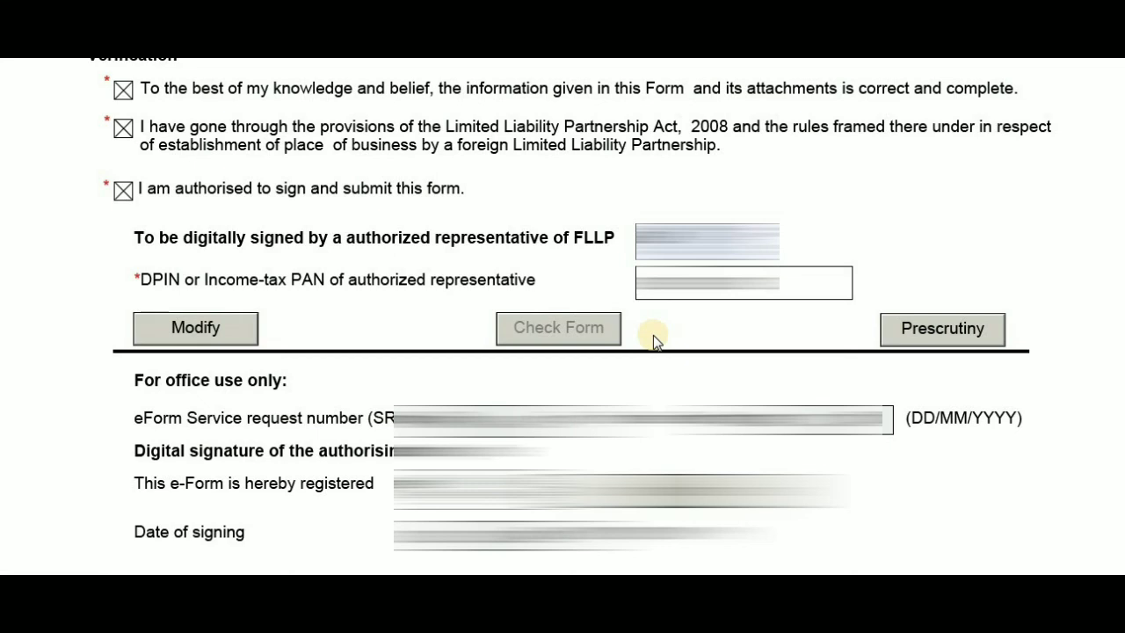
pyautogui.scroll(-1, 653, 334)
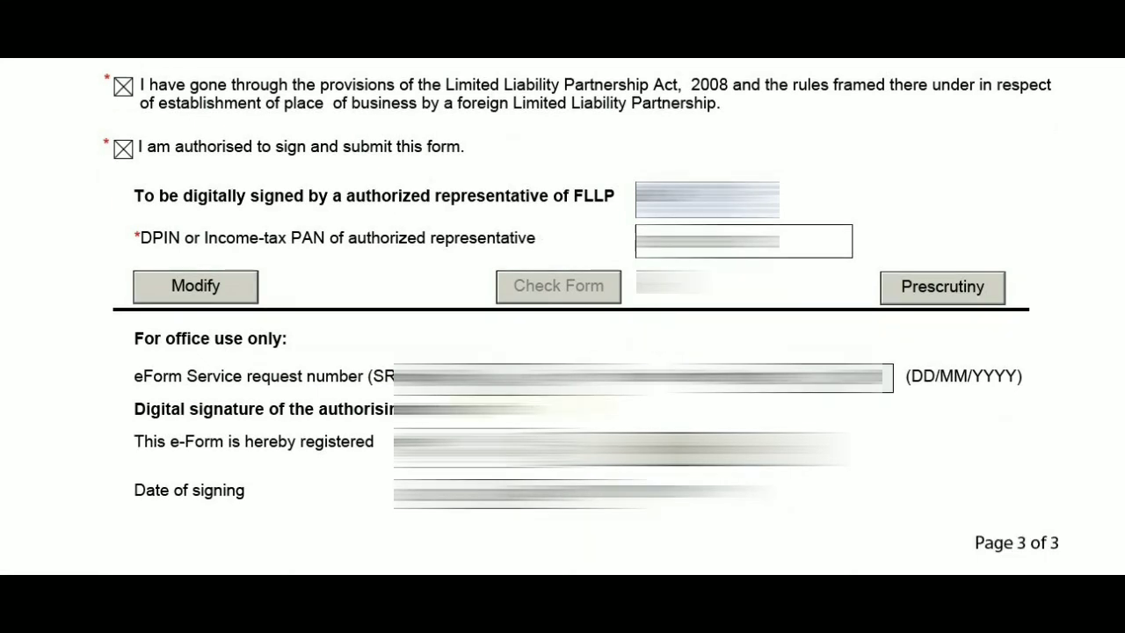